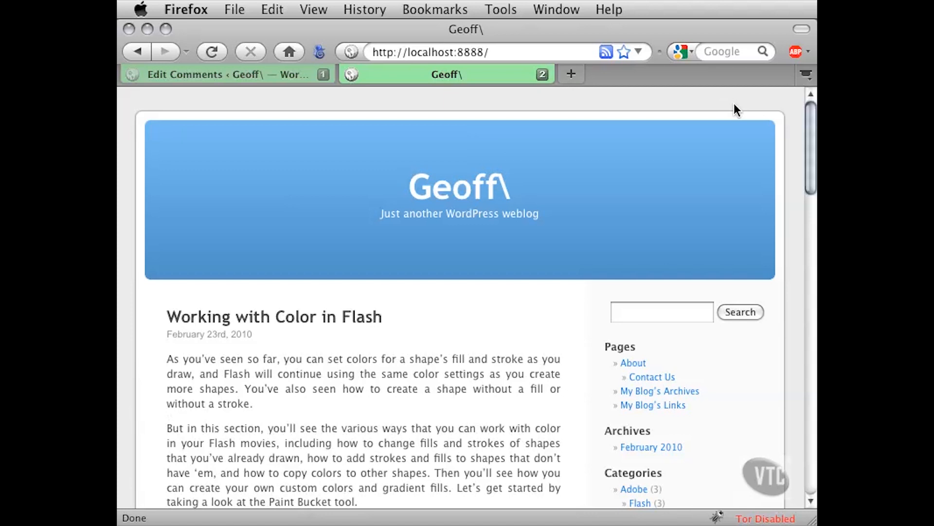
Scroll down the blog home page through the posts, glancing at a post's category line
{"action": "left_click_drag", "start_coordinate": [808, 110], "coordinate": [807, 164]}
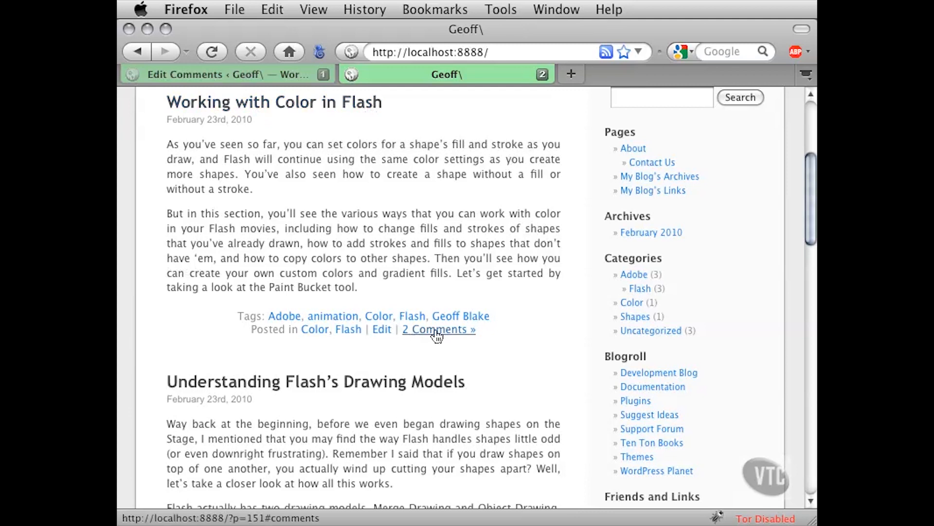
{"action": "left_click_drag", "start_coordinate": [249, 328], "coordinate": [389, 334]}
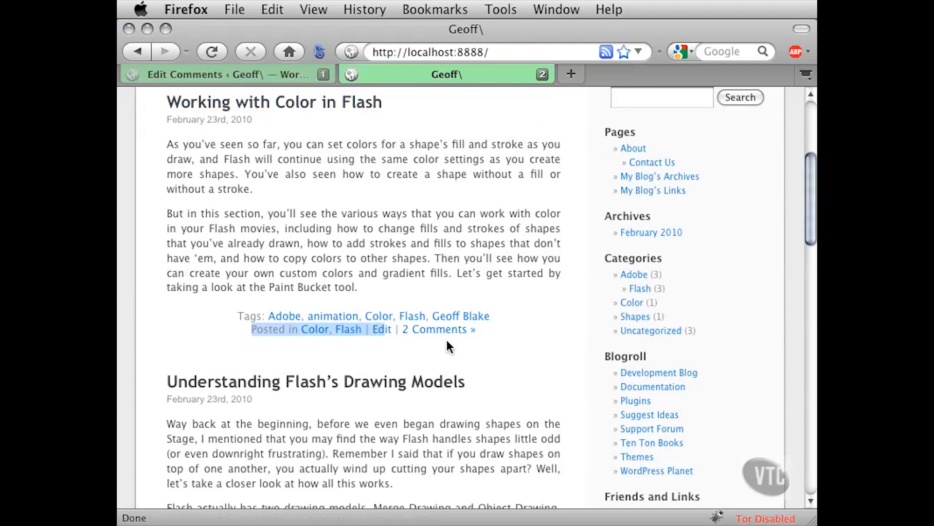
{"action": "left_click", "coordinate": [463, 340]}
{"action": "scroll", "coordinate": [487, 341], "scroll_direction": "down", "scroll_amount": 5}
{"action": "scroll", "coordinate": [538, 342], "scroll_direction": "down", "scroll_amount": 6}
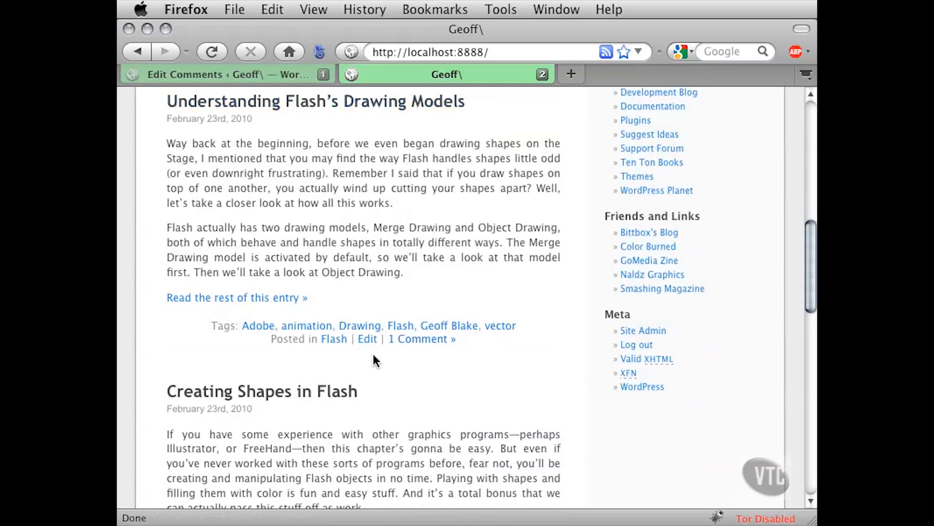
{"action": "scroll", "coordinate": [414, 396], "scroll_direction": "down", "scroll_amount": 8}
{"action": "scroll", "coordinate": [479, 382], "scroll_direction": "down", "scroll_amount": 2}
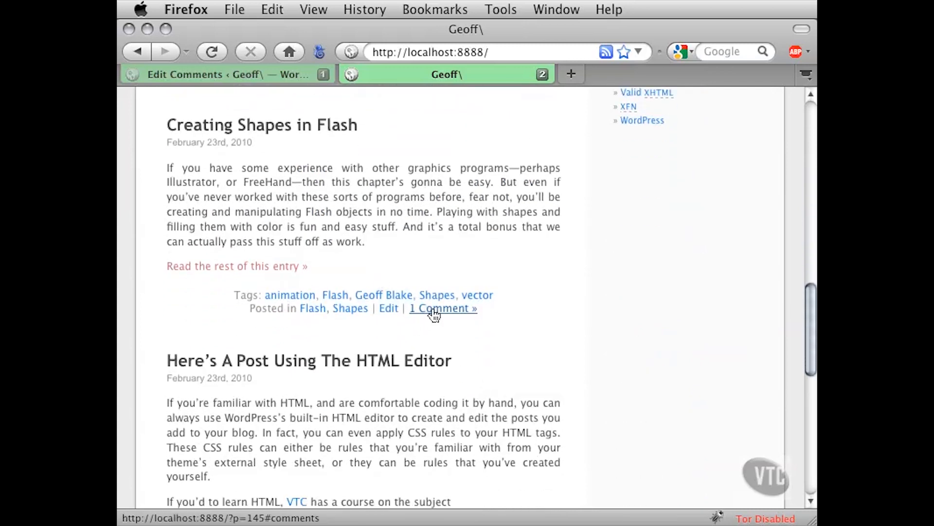
{"action": "scroll", "coordinate": [534, 331], "scroll_direction": "down", "scroll_amount": 7}
{"action": "scroll", "coordinate": [534, 329], "scroll_direction": "down", "scroll_amount": 2}
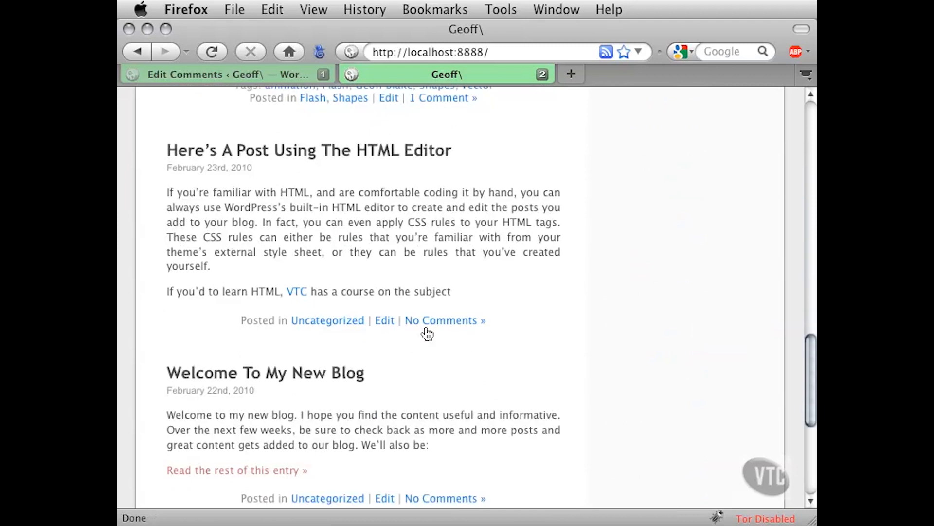
{"action": "scroll", "coordinate": [537, 333], "scroll_direction": "down", "scroll_amount": 10}
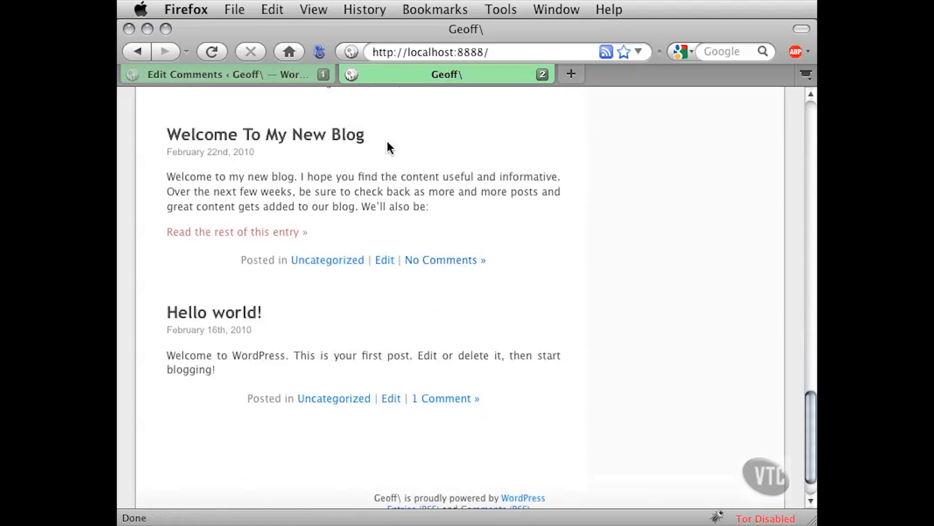
Find the Hello world! post and open its '1 Comment »' link
{"action": "left_click_drag", "start_coordinate": [386, 137], "coordinate": [166, 134]}
{"action": "left_click", "coordinate": [412, 147]}
{"action": "left_click_drag", "start_coordinate": [272, 310], "coordinate": [168, 314]}
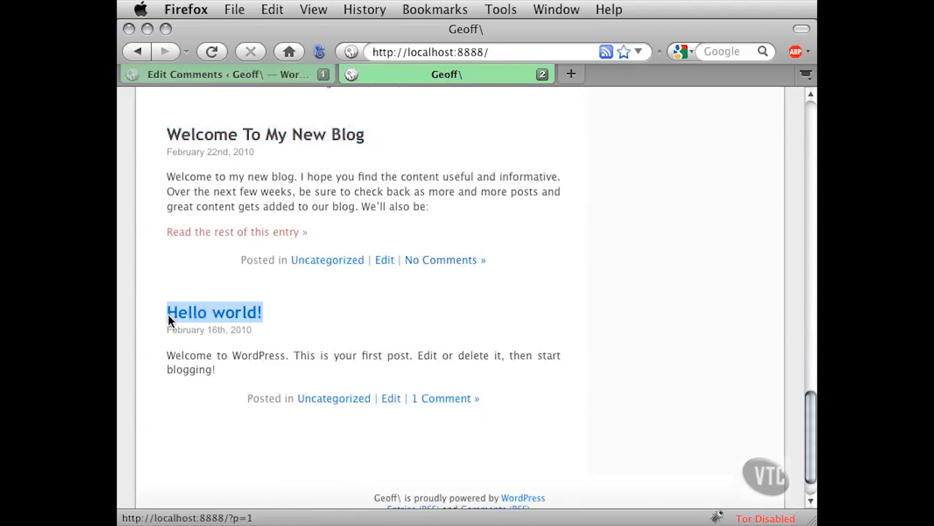
{"action": "left_click", "coordinate": [318, 317]}
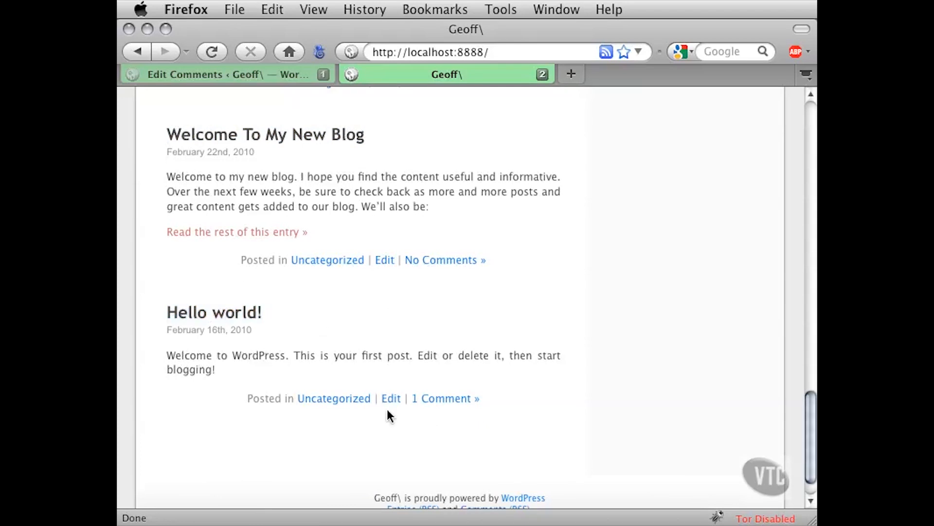
{"action": "left_click", "coordinate": [450, 402]}
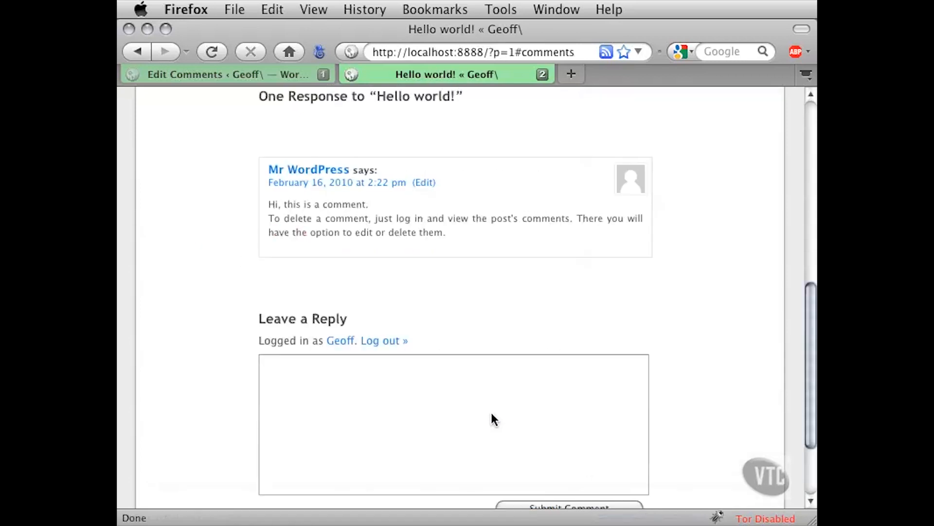
{"action": "mouse_move", "coordinate": [808, 299]}
{"action": "left_mouse_down"}
{"action": "mouse_move", "coordinate": [804, 234]}
{"action": "mouse_move", "coordinate": [807, 284]}
{"action": "left_mouse_up"}
{"action": "scroll", "coordinate": [371, 255], "scroll_direction": "down", "scroll_amount": 1}
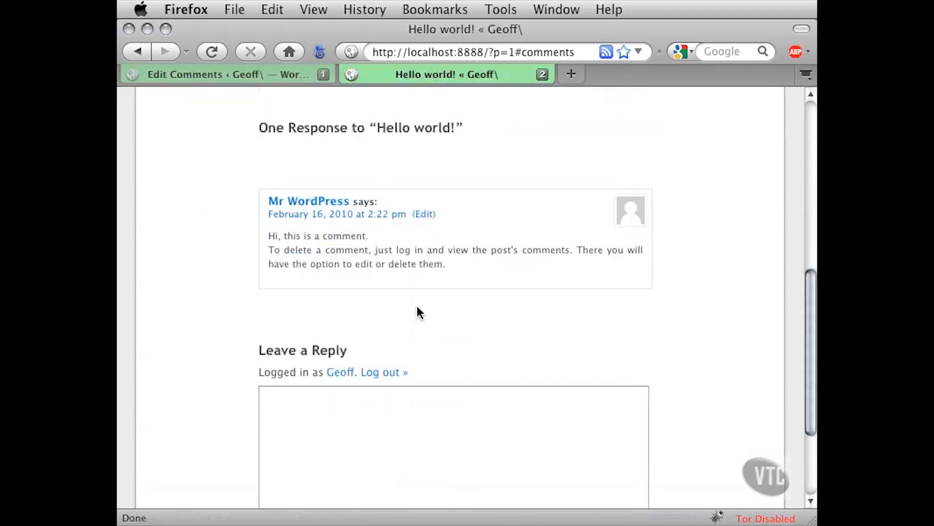
{"action": "scroll", "coordinate": [418, 313], "scroll_direction": "down", "scroll_amount": 1}
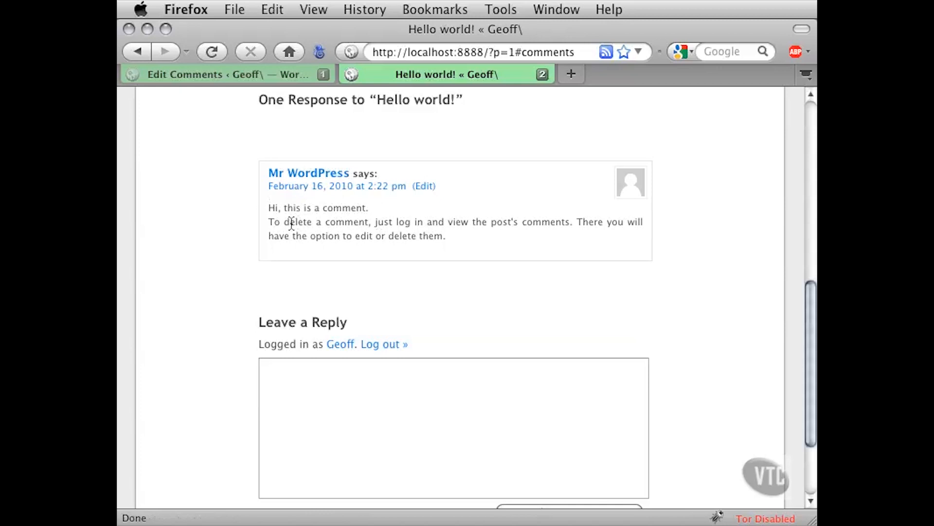
{"action": "left_click_drag", "start_coordinate": [290, 222], "coordinate": [599, 225]}
{"action": "left_click", "coordinate": [402, 226]}
{"action": "left_click_drag", "start_coordinate": [350, 236], "coordinate": [450, 238]}
{"action": "left_click", "coordinate": [404, 238]}
{"action": "left_click", "coordinate": [441, 229]}
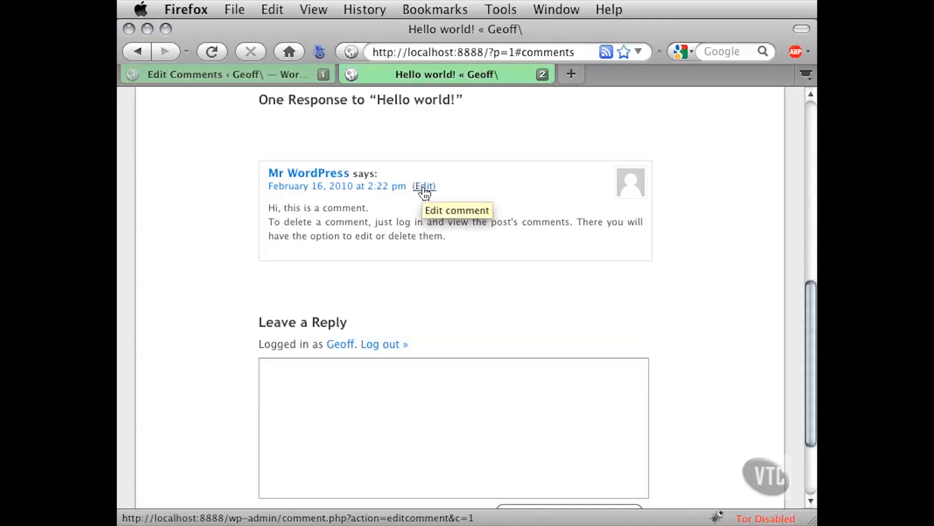
{"action": "scroll", "coordinate": [207, 296], "scroll_direction": "down", "scroll_amount": 3}
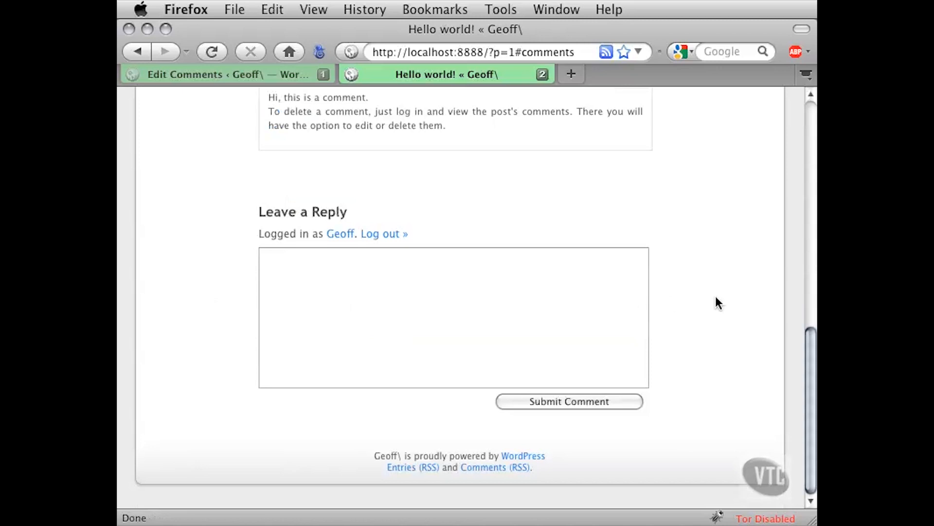
{"action": "scroll", "coordinate": [715, 296], "scroll_direction": "up", "scroll_amount": 6}
{"action": "scroll", "coordinate": [716, 297], "scroll_direction": "up", "scroll_amount": 9}
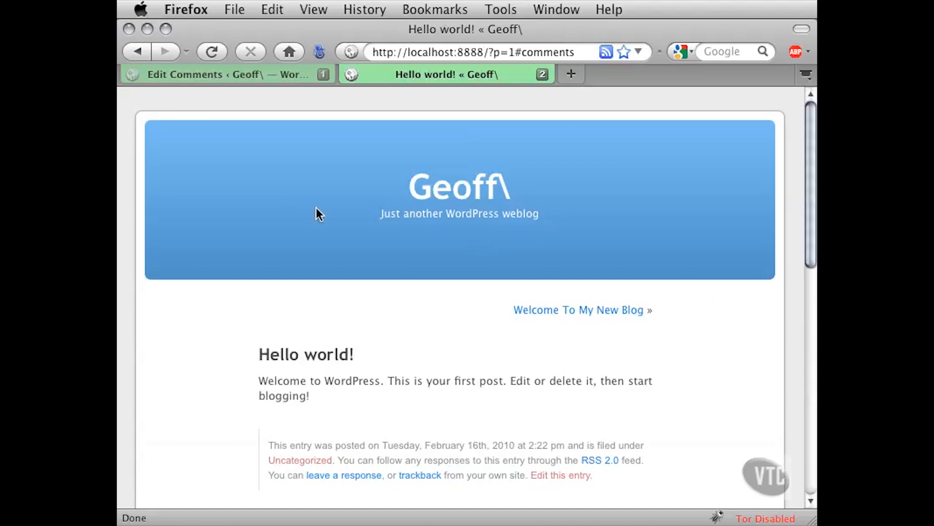
Return to the blog home page and open the comments on 'Working with Color in Flash'
{"action": "left_click", "coordinate": [136, 51]}
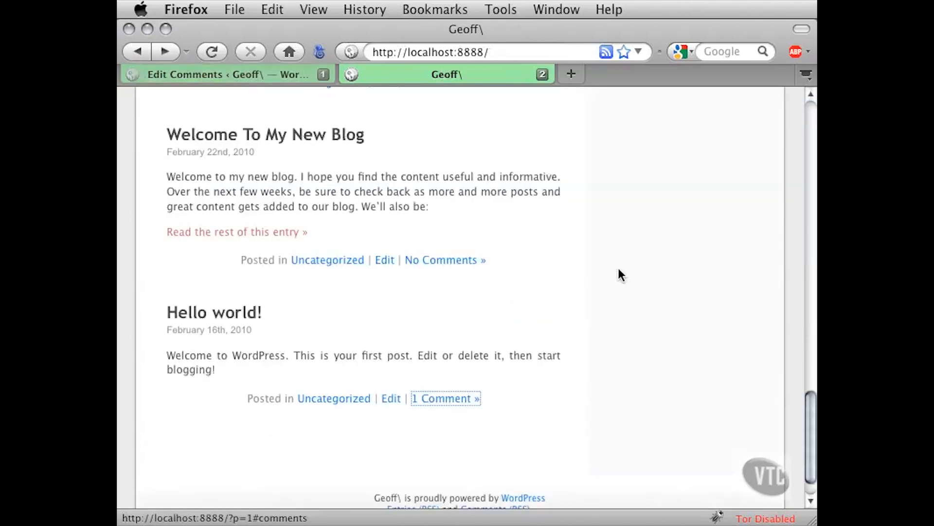
{"action": "scroll", "coordinate": [632, 294], "scroll_direction": "up", "scroll_amount": 7}
{"action": "scroll", "coordinate": [635, 295], "scroll_direction": "up", "scroll_amount": 3}
{"action": "scroll", "coordinate": [636, 295], "scroll_direction": "up", "scroll_amount": 15}
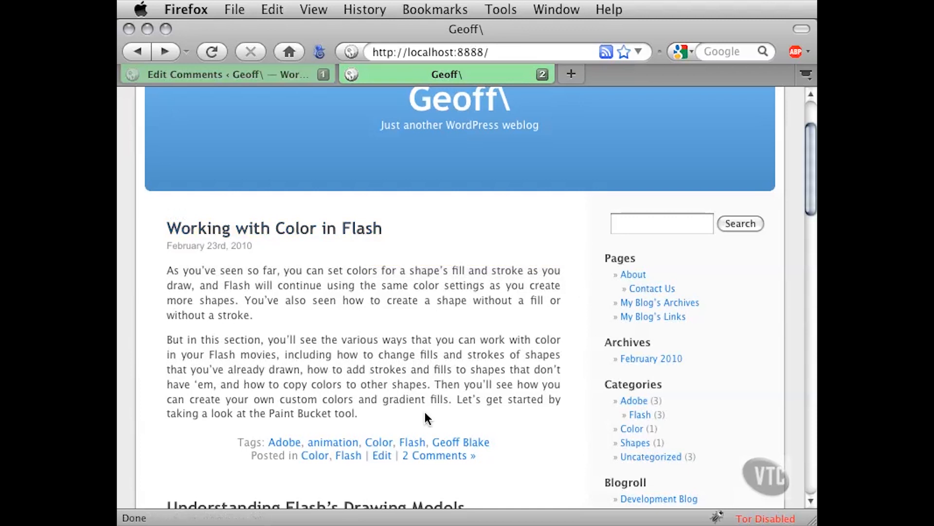
{"action": "left_click", "coordinate": [437, 458]}
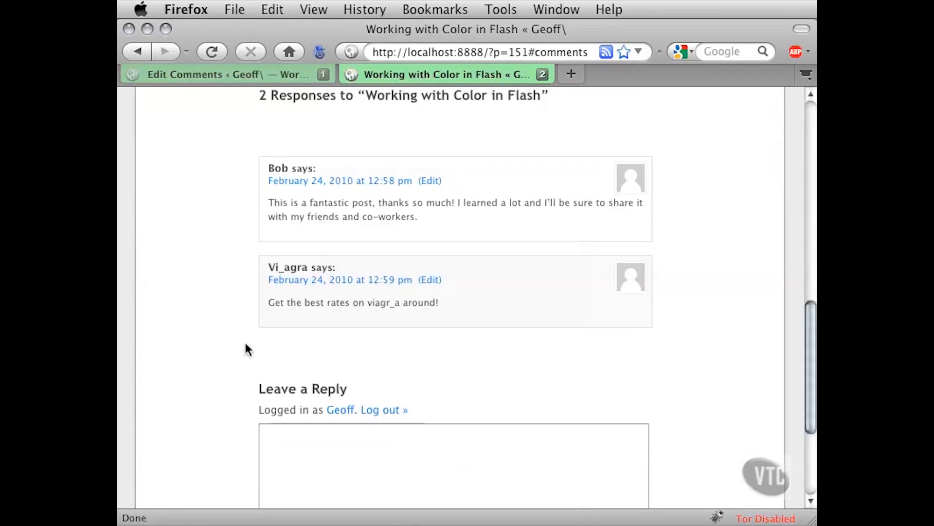
Review the first comment's author name, date line and praise text
{"action": "scroll", "coordinate": [265, 215], "scroll_direction": "up", "scroll_amount": 1}
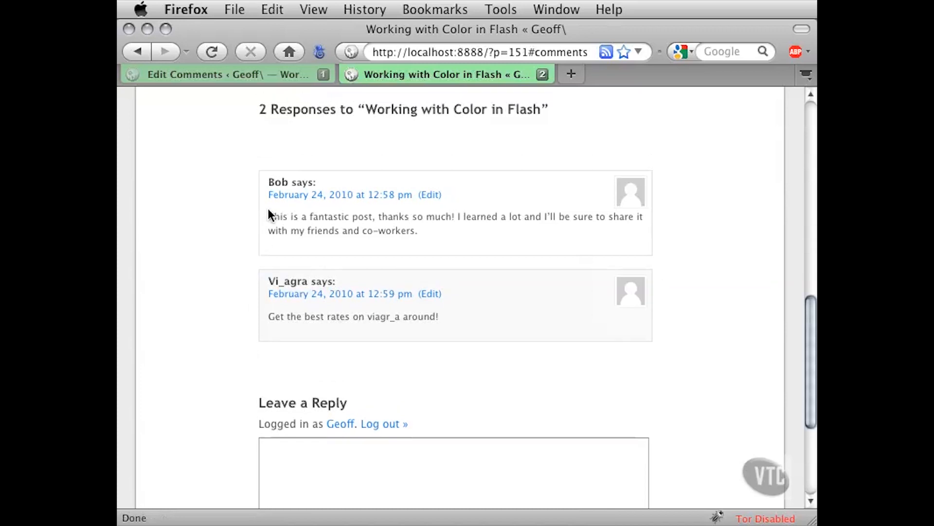
{"action": "left_click_drag", "start_coordinate": [288, 219], "coordinate": [526, 219]}
{"action": "left_click_drag", "start_coordinate": [463, 218], "coordinate": [414, 232]}
{"action": "left_click", "coordinate": [355, 230]}
{"action": "left_click_drag", "start_coordinate": [268, 182], "coordinate": [286, 183]}
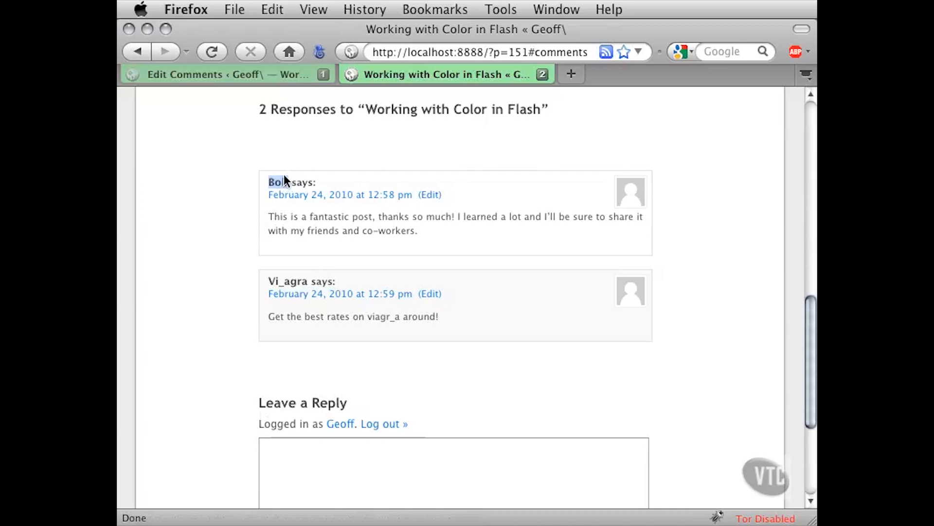
{"action": "left_click", "coordinate": [269, 183]}
{"action": "left_click_drag", "start_coordinate": [265, 194], "coordinate": [435, 203]}
{"action": "left_click_drag", "start_coordinate": [299, 216], "coordinate": [372, 231]}
{"action": "left_click", "coordinate": [386, 224]}
Inspect the second response, a spam advertisement, and its spam keyword
{"action": "left_click_drag", "start_coordinate": [269, 281], "coordinate": [301, 282]}
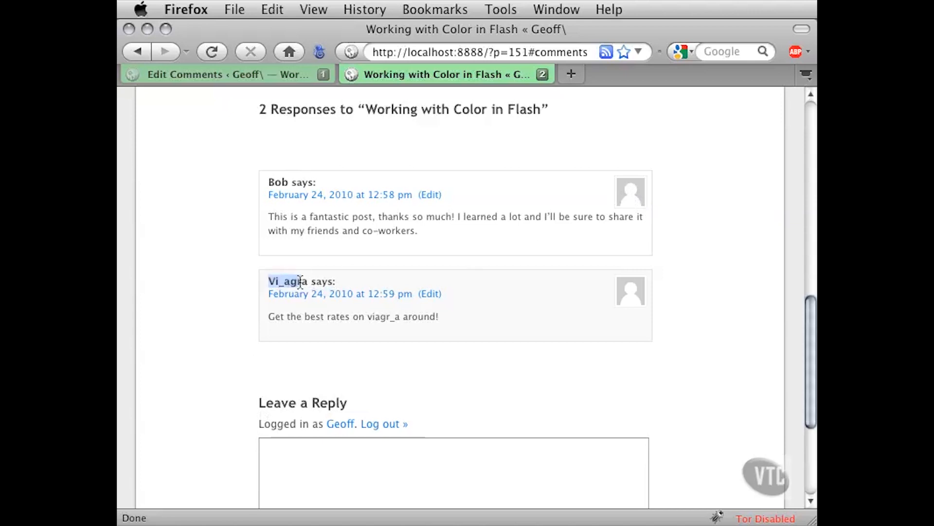
{"action": "left_click_drag", "start_coordinate": [275, 316], "coordinate": [436, 317]}
{"action": "left_click", "coordinate": [406, 333]}
{"action": "left_click_drag", "start_coordinate": [367, 317], "coordinate": [400, 319]}
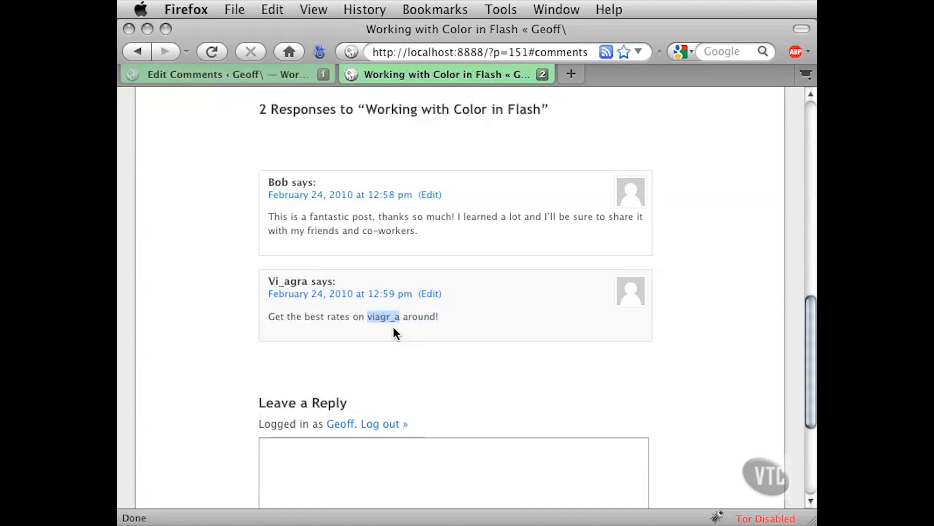
{"action": "left_click", "coordinate": [393, 326]}
Scroll down to the Leave a Reply form showing the logged-in admin line
{"action": "scroll", "coordinate": [232, 353], "scroll_direction": "down", "scroll_amount": 4}
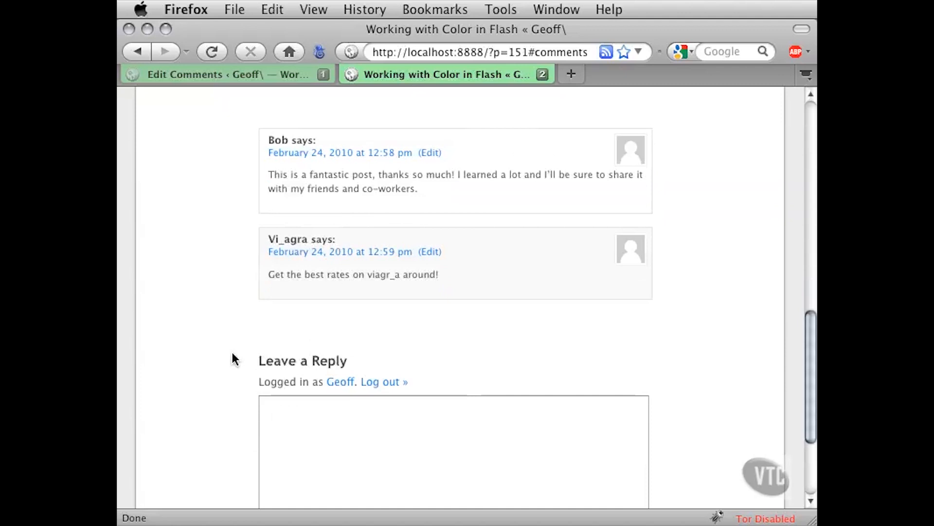
{"action": "scroll", "coordinate": [232, 353], "scroll_direction": "down", "scroll_amount": 1}
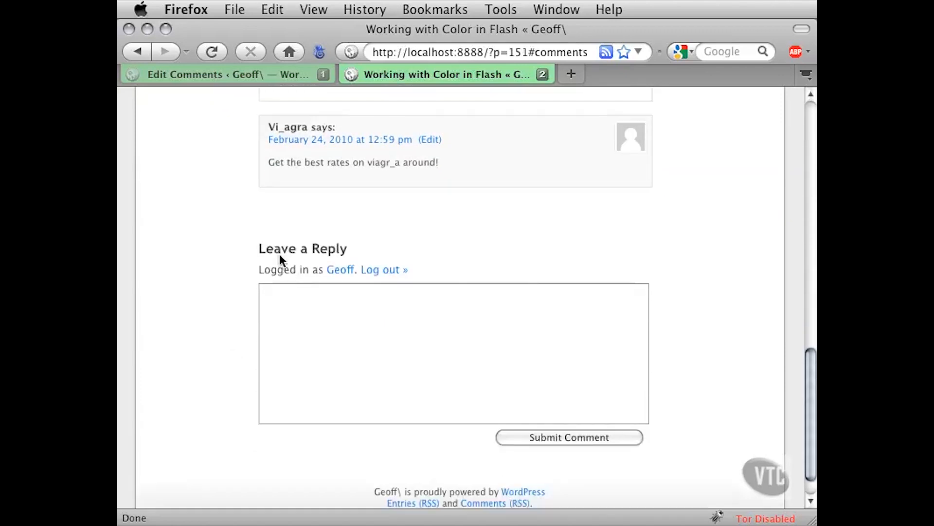
{"action": "left_click_drag", "start_coordinate": [271, 248], "coordinate": [354, 249]}
{"action": "left_click", "coordinate": [363, 248]}
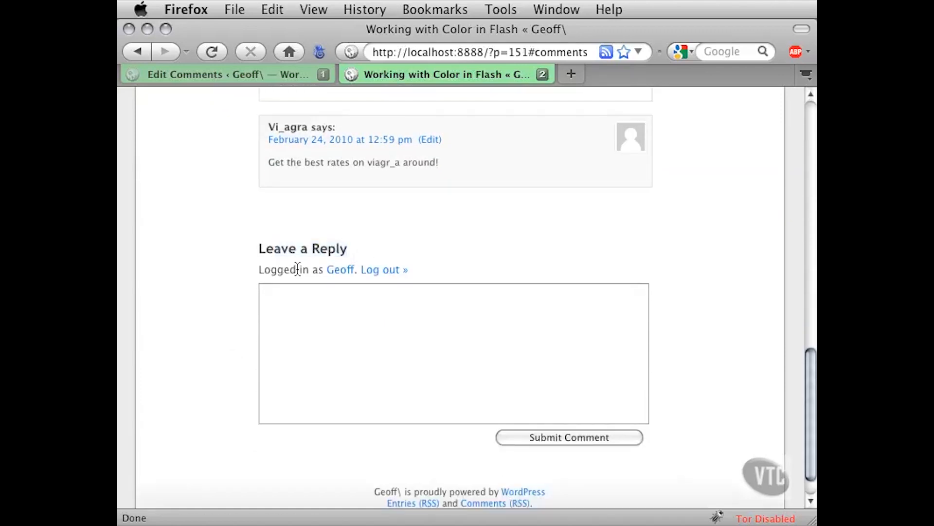
{"action": "left_click_drag", "start_coordinate": [277, 270], "coordinate": [345, 284]}
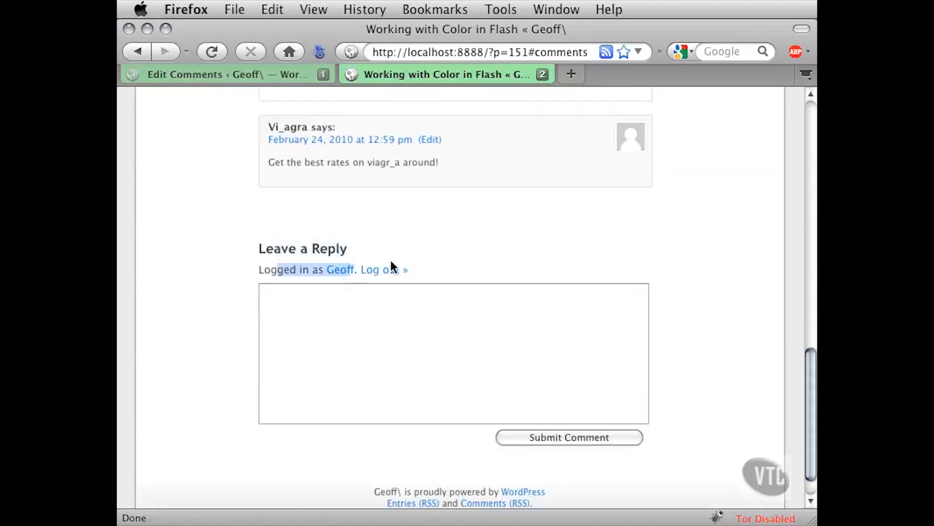
{"action": "left_click", "coordinate": [388, 239]}
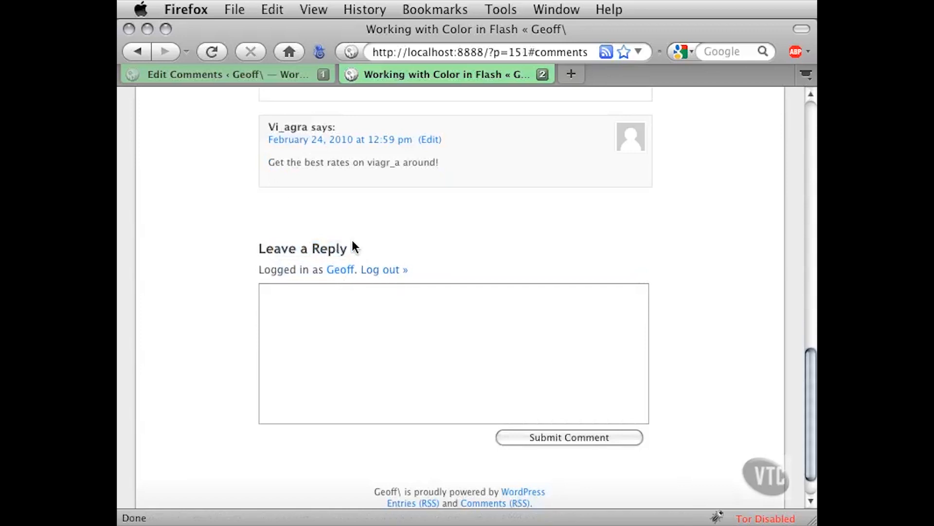
Submit a reply thanking the first commenter for the great comment, signed off with a capitalised 'Best'
{"action": "left_click", "coordinate": [300, 312]}
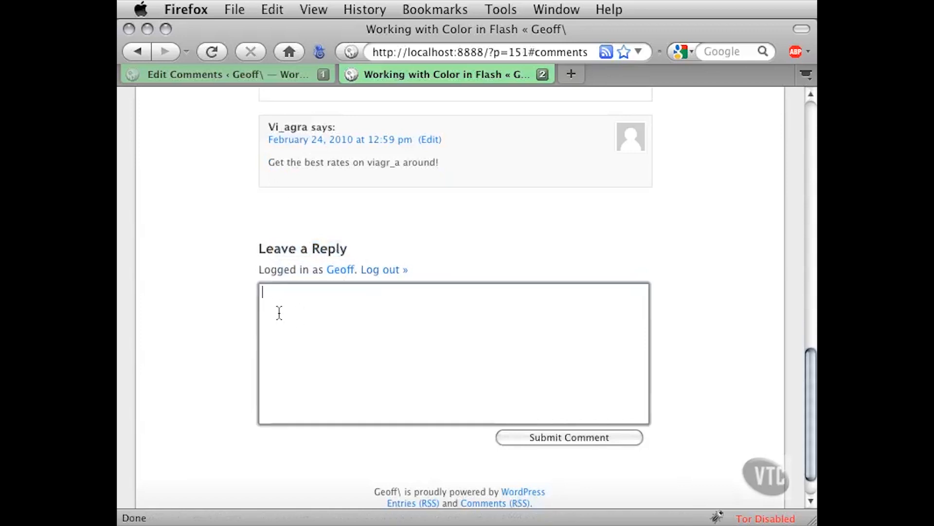
{"action": "scroll", "coordinate": [224, 312], "scroll_direction": "up", "scroll_amount": 3}
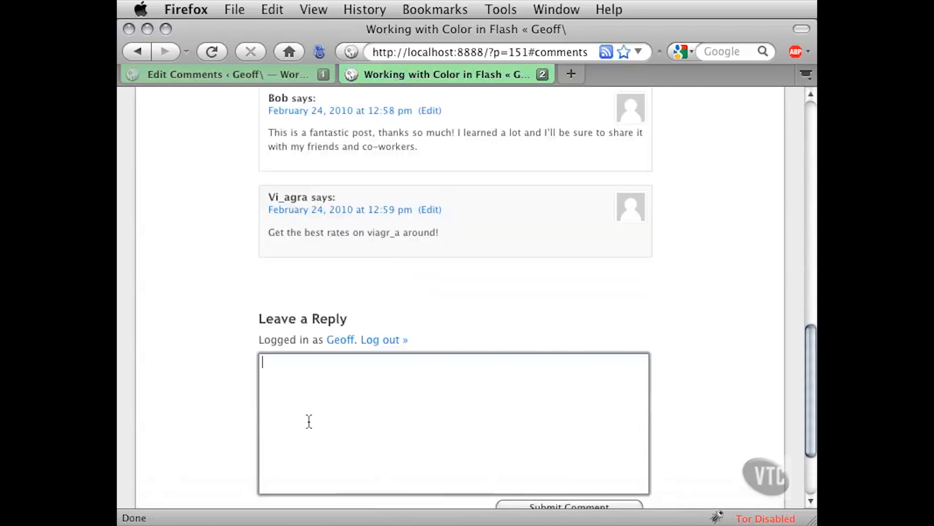
{"action": "type", "text": "@Bob:"}
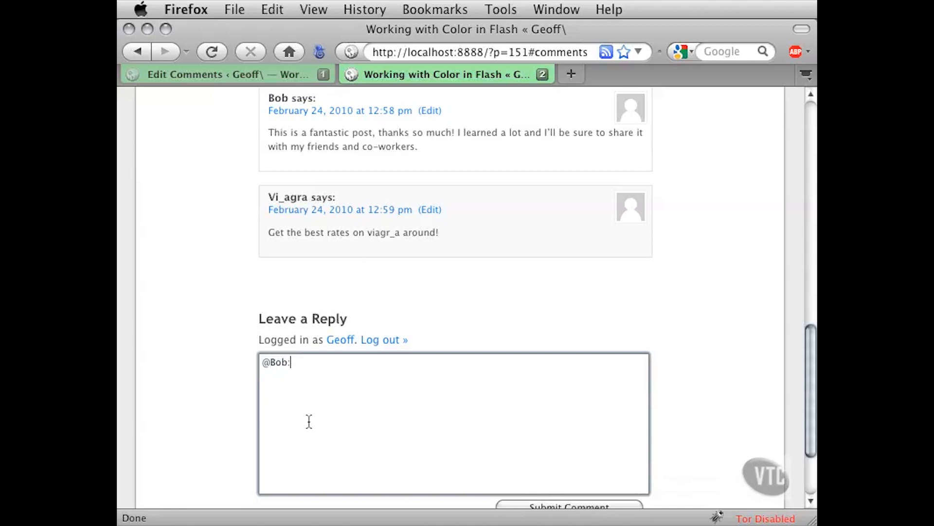
{"action": "type", "text": " Hi Bob, Thanks for the great comment. I'm"}
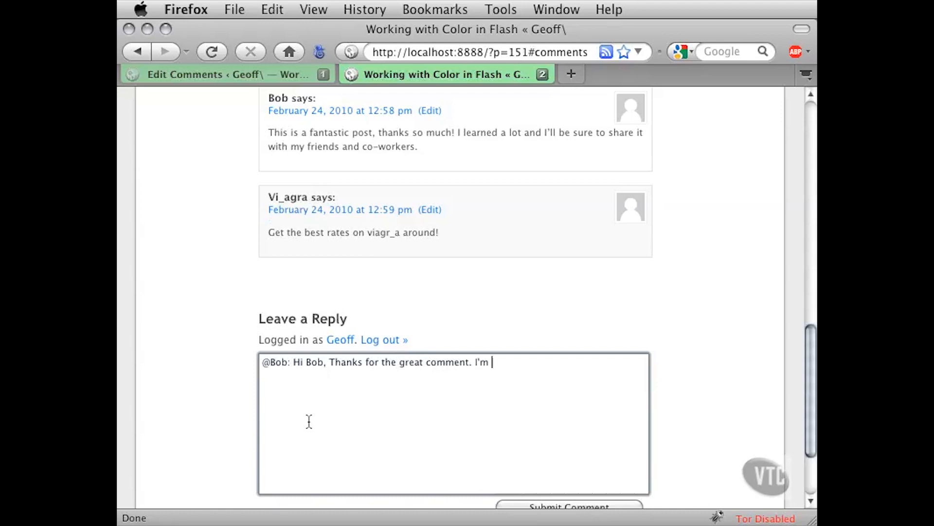
{"action": "type", "text": " glad you enjoyed. "}
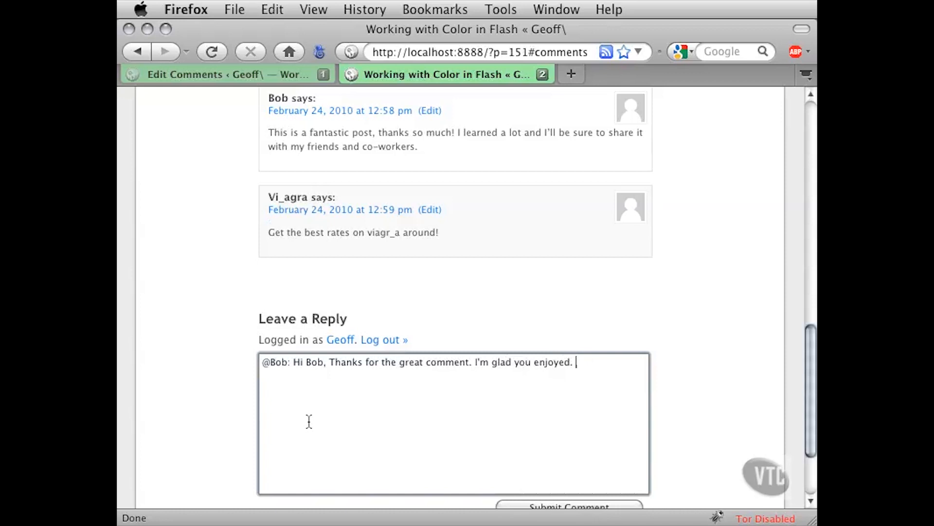
{"action": "type", "text": "best, Geoff"}
{"action": "left_click_drag", "start_coordinate": [577, 364], "coordinate": [581, 363]}
{"action": "type", "text": "B"}
{"action": "left_click", "coordinate": [706, 366]}
{"action": "scroll", "coordinate": [707, 366], "scroll_direction": "down", "scroll_amount": 1}
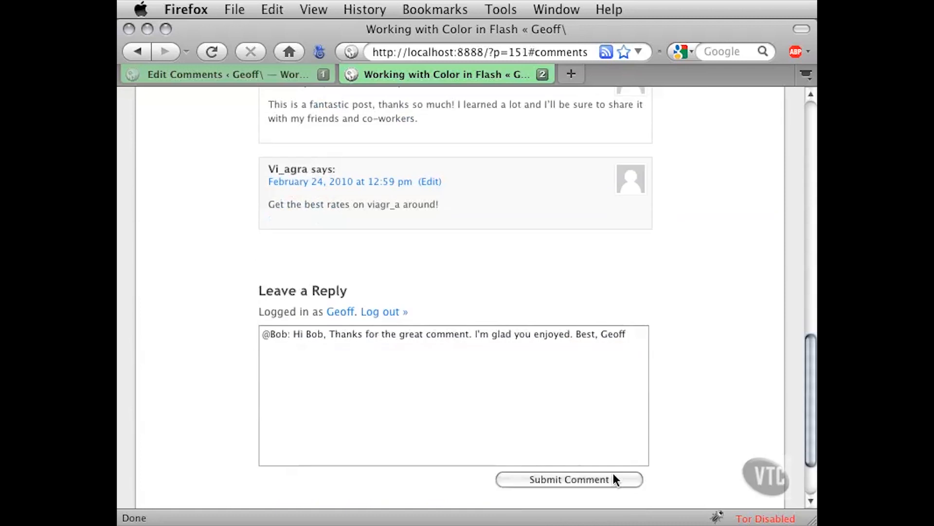
{"action": "left_click", "coordinate": [530, 480]}
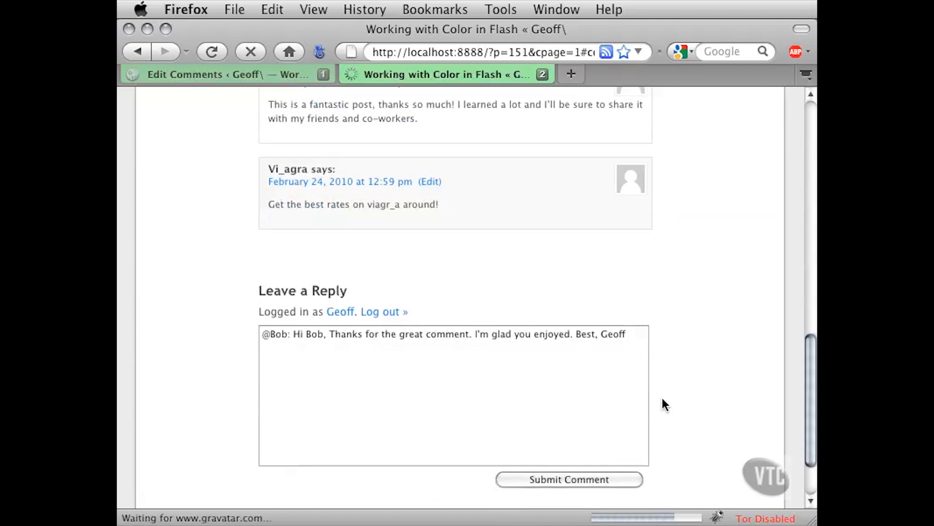
Check the new reply's author name, posting date and text among the post's responses
{"action": "scroll", "coordinate": [691, 313], "scroll_direction": "up", "scroll_amount": 3}
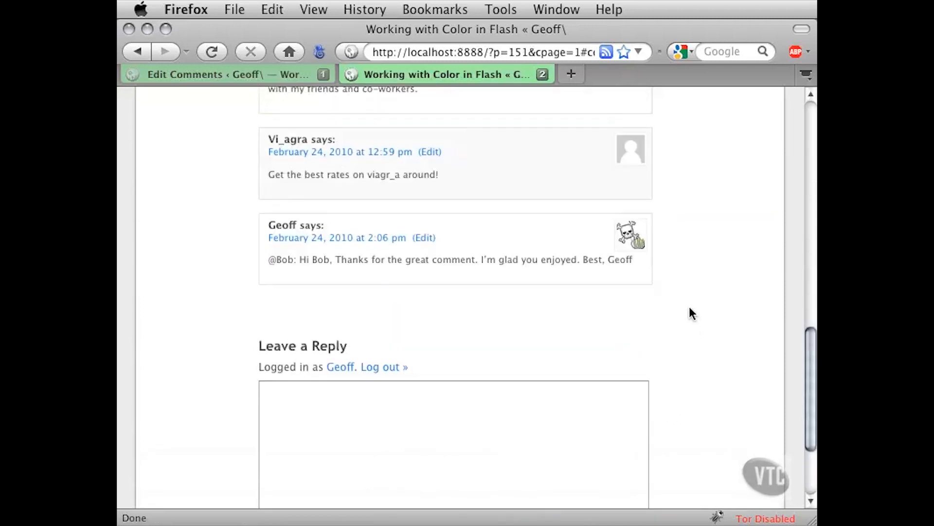
{"action": "scroll", "coordinate": [690, 323], "scroll_direction": "up", "scroll_amount": 1}
{"action": "scroll", "coordinate": [690, 327], "scroll_direction": "up", "scroll_amount": 3}
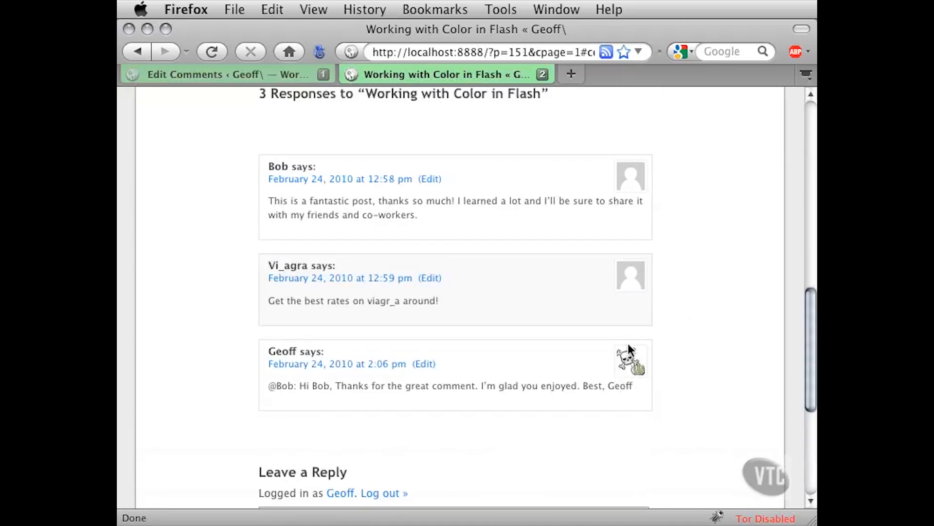
{"action": "double_click", "coordinate": [268, 350]}
{"action": "left_click", "coordinate": [260, 365]}
{"action": "left_click_drag", "start_coordinate": [260, 365], "coordinate": [408, 369]}
{"action": "left_click", "coordinate": [256, 367]}
{"action": "left_click_drag", "start_coordinate": [267, 384], "coordinate": [613, 391]}
{"action": "left_click", "coordinate": [685, 378]}
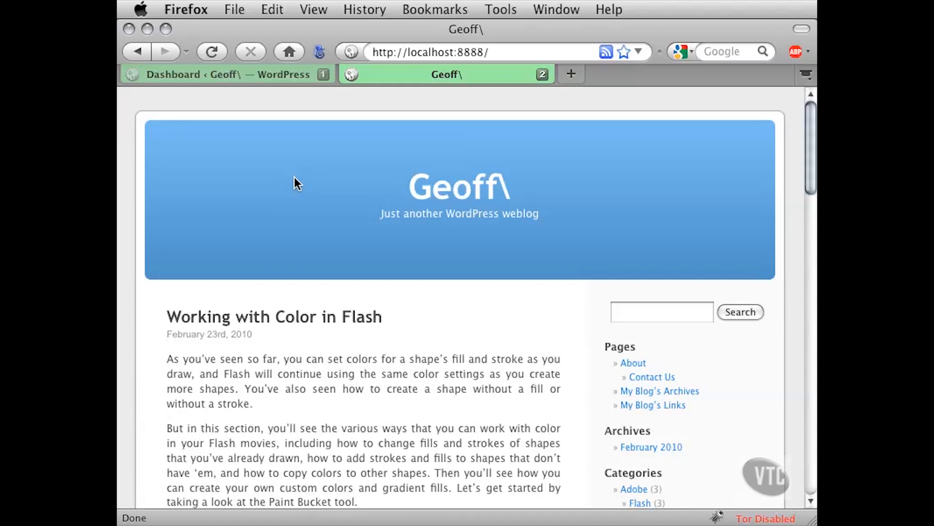
Switch to the admin Dashboard showing 6 approved comments and none pending or spam
{"action": "left_click", "coordinate": [267, 77]}
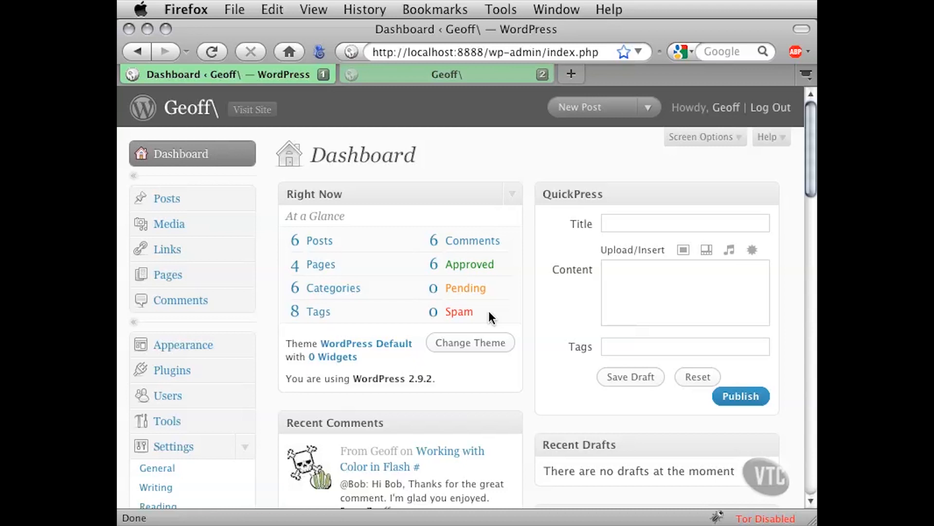
{"action": "scroll", "coordinate": [532, 315], "scroll_direction": "down", "scroll_amount": 10}
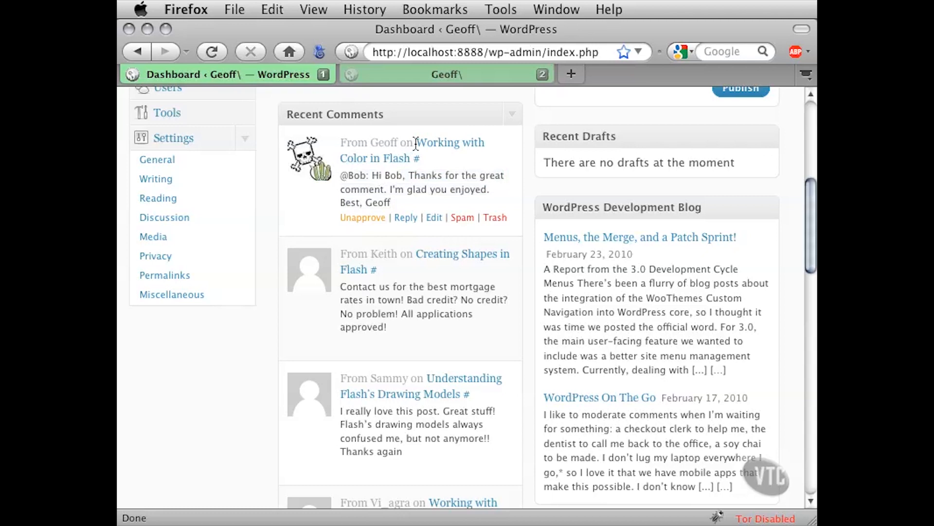
{"action": "left_click_drag", "start_coordinate": [413, 147], "coordinate": [411, 148]}
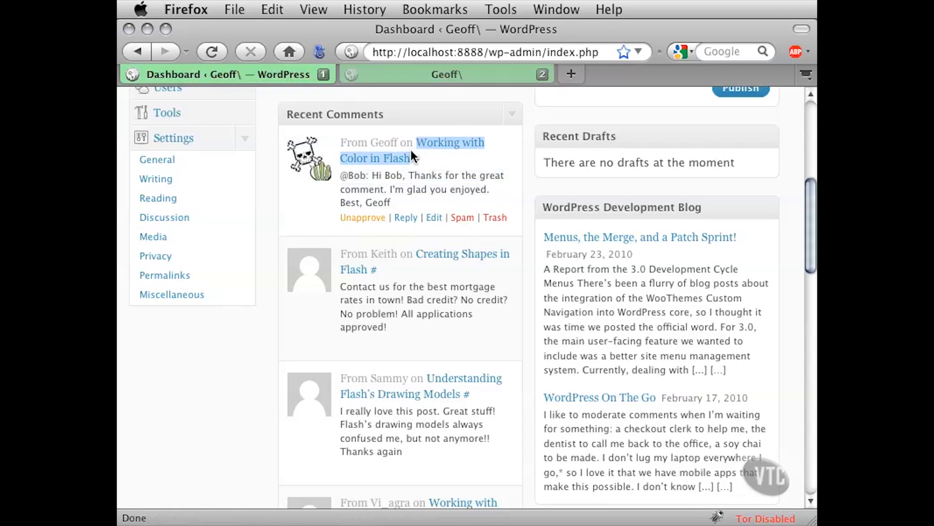
{"action": "left_click", "coordinate": [387, 175]}
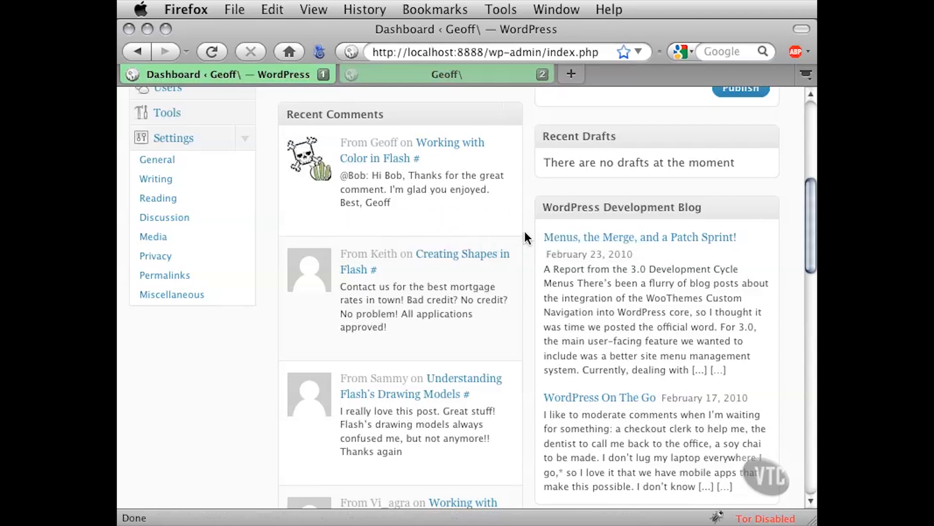
{"action": "scroll", "coordinate": [525, 232], "scroll_direction": "down", "scroll_amount": 3}
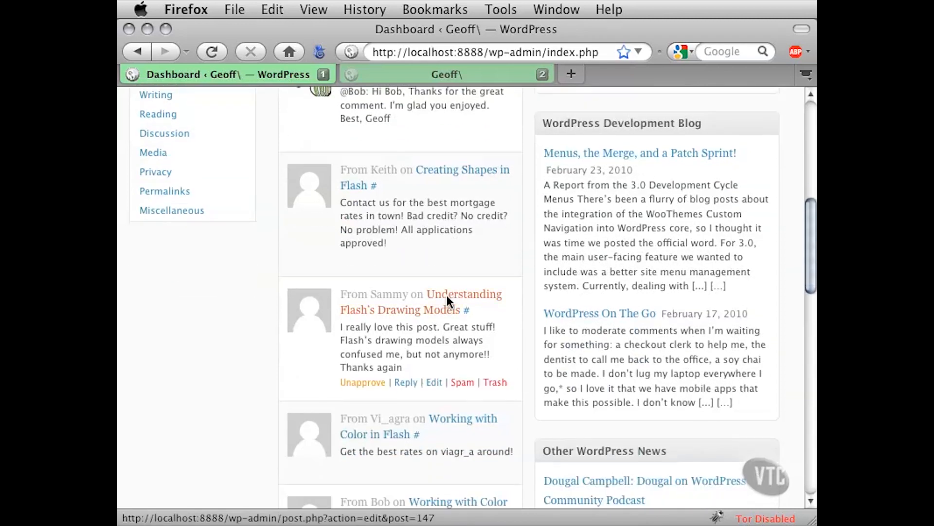
{"action": "scroll", "coordinate": [515, 312], "scroll_direction": "down", "scroll_amount": 3}
{"action": "scroll", "coordinate": [522, 314], "scroll_direction": "down", "scroll_amount": 3}
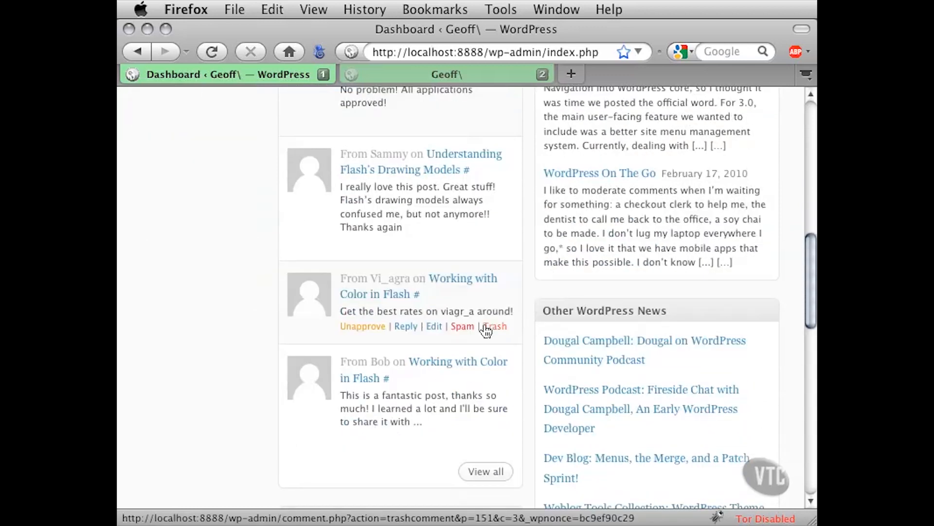
{"action": "scroll", "coordinate": [527, 303], "scroll_direction": "down", "scroll_amount": 3}
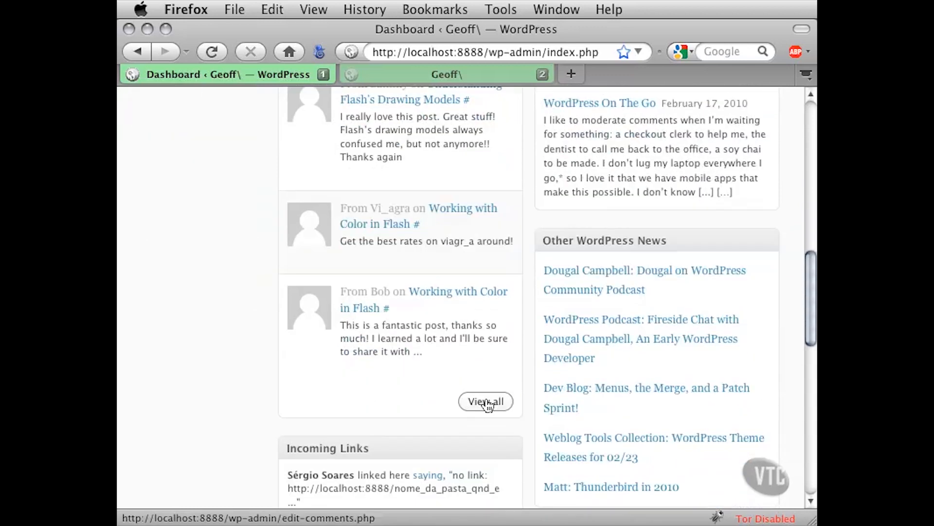
{"action": "scroll", "coordinate": [529, 360], "scroll_direction": "up", "scroll_amount": 6}
{"action": "scroll", "coordinate": [528, 354], "scroll_direction": "up", "scroll_amount": 20}
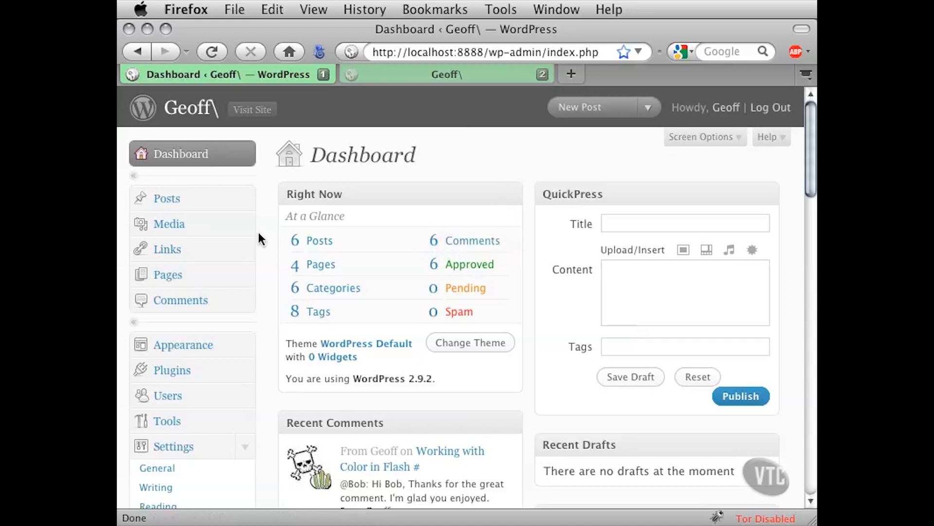
Open 'Working with Color in Flash' in the post editor from the Posts list
{"action": "left_click", "coordinate": [245, 200]}
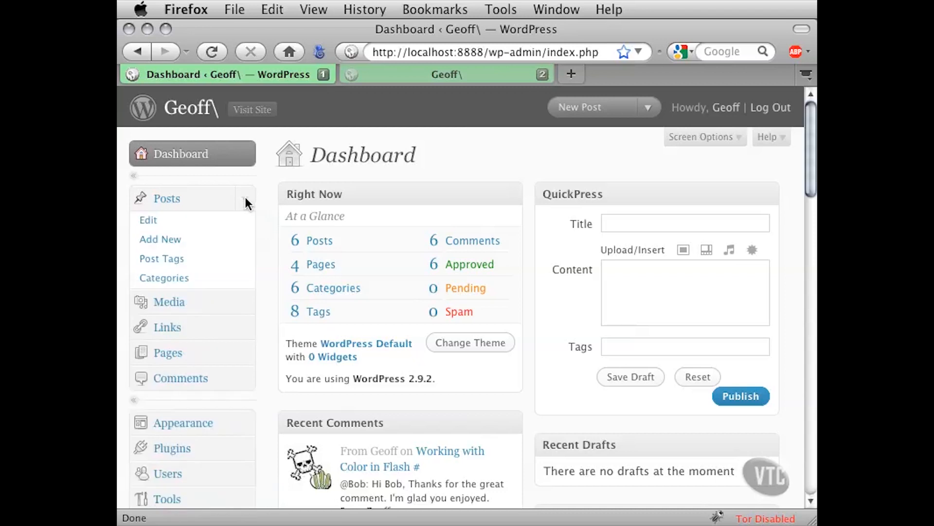
{"action": "left_click", "coordinate": [153, 220]}
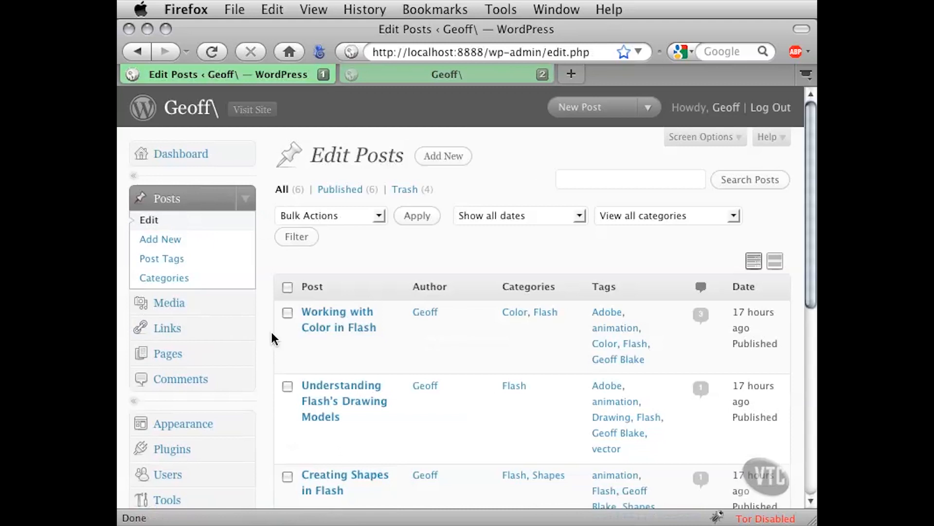
{"action": "scroll", "coordinate": [270, 338], "scroll_direction": "down", "scroll_amount": 3}
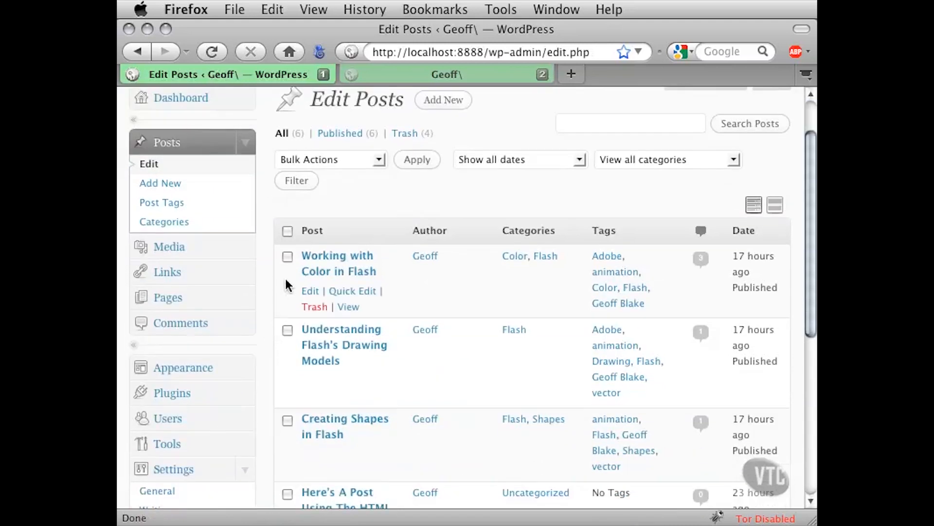
{"action": "left_click", "coordinate": [321, 257]}
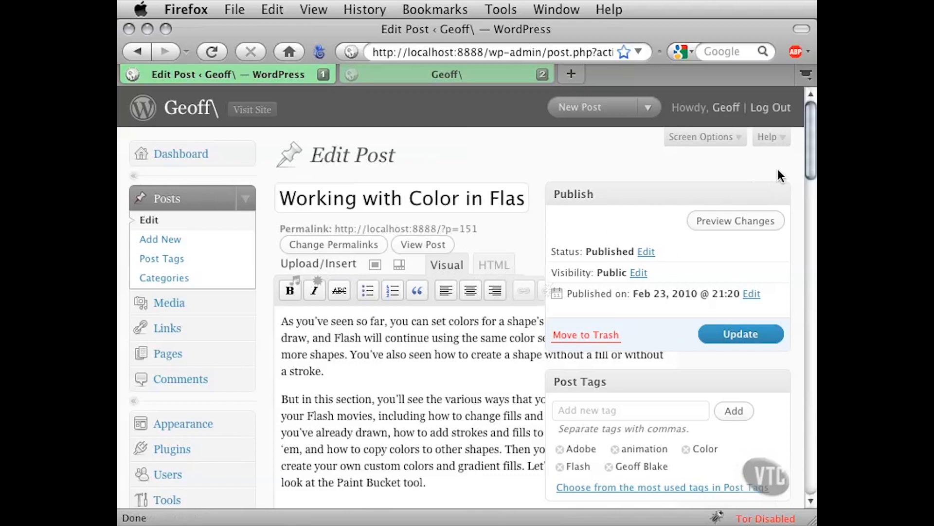
{"action": "scroll", "coordinate": [808, 145], "scroll_direction": "down", "scroll_amount": 3}
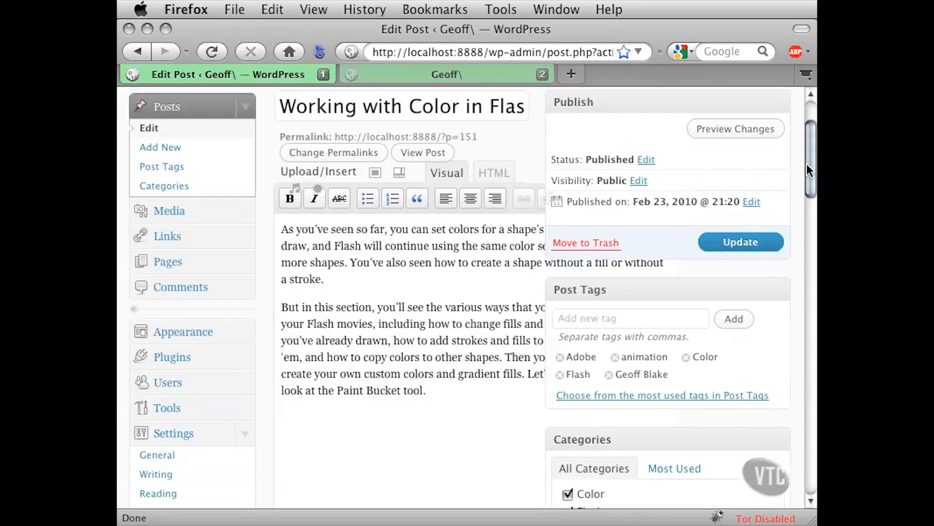
{"action": "scroll", "coordinate": [806, 184], "scroll_direction": "down", "scroll_amount": 10}
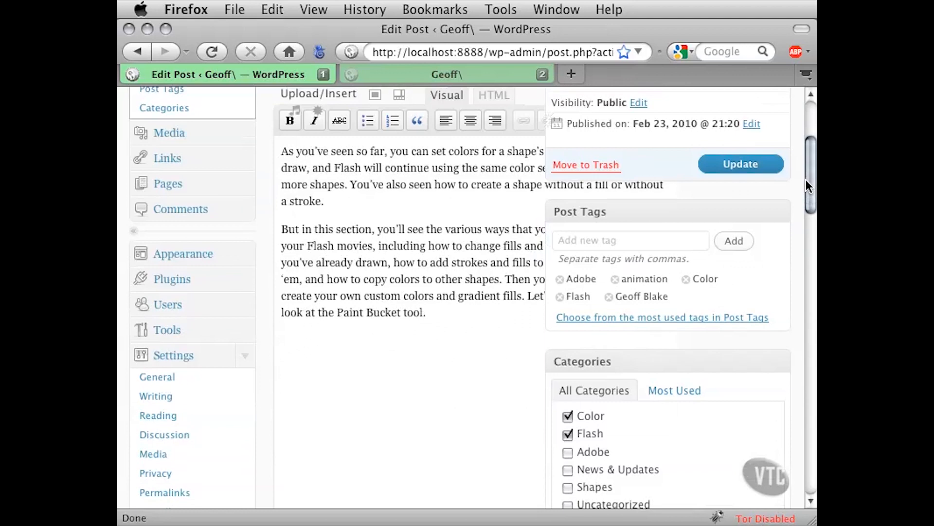
{"action": "left_click_drag", "start_coordinate": [802, 254], "coordinate": [798, 419]}
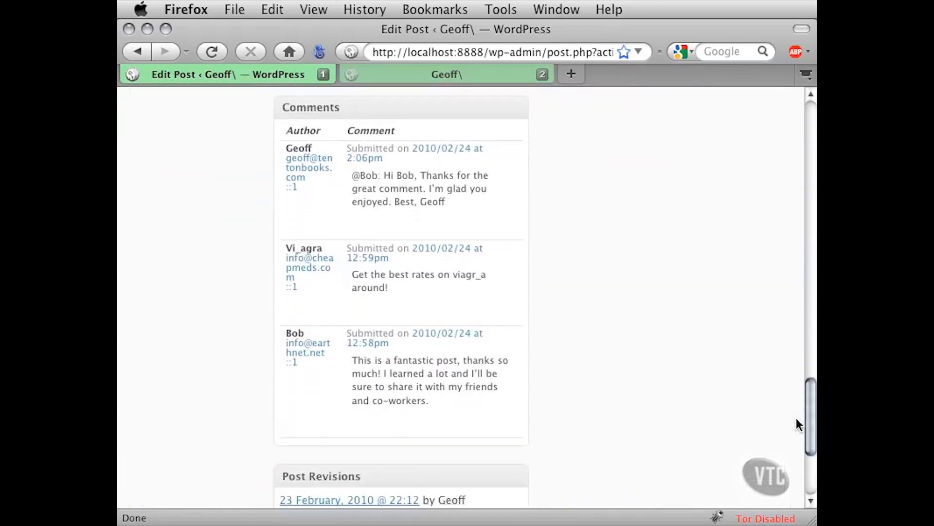
{"action": "mouse_move", "coordinate": [438, 250]}
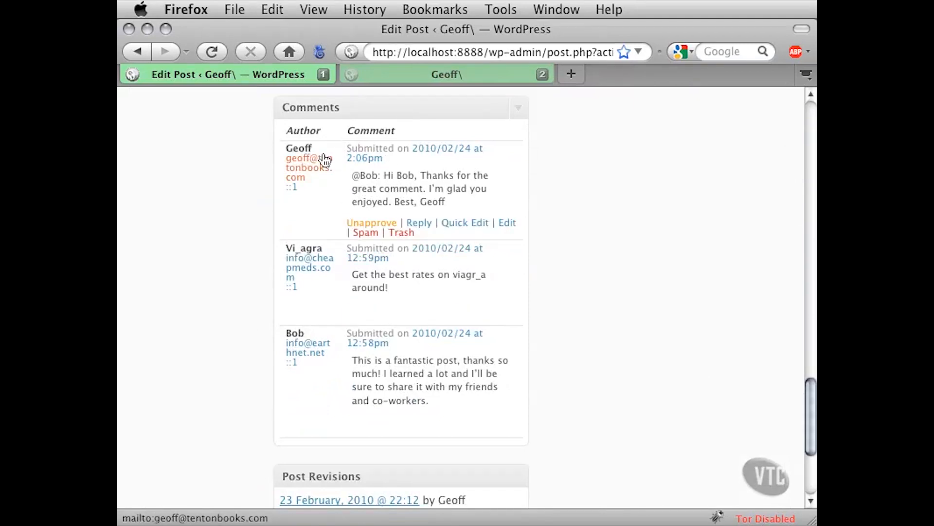
{"action": "mouse_move", "coordinate": [504, 265]}
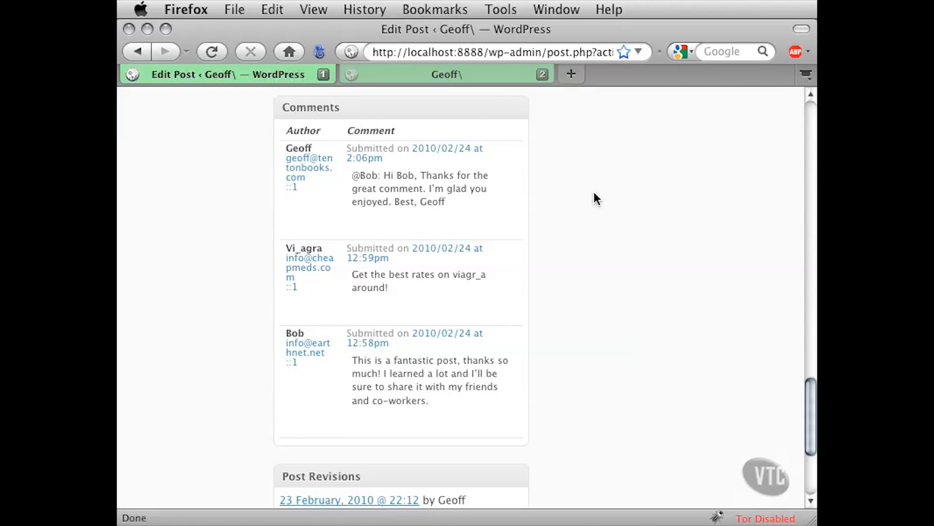
{"action": "mouse_move", "coordinate": [425, 149]}
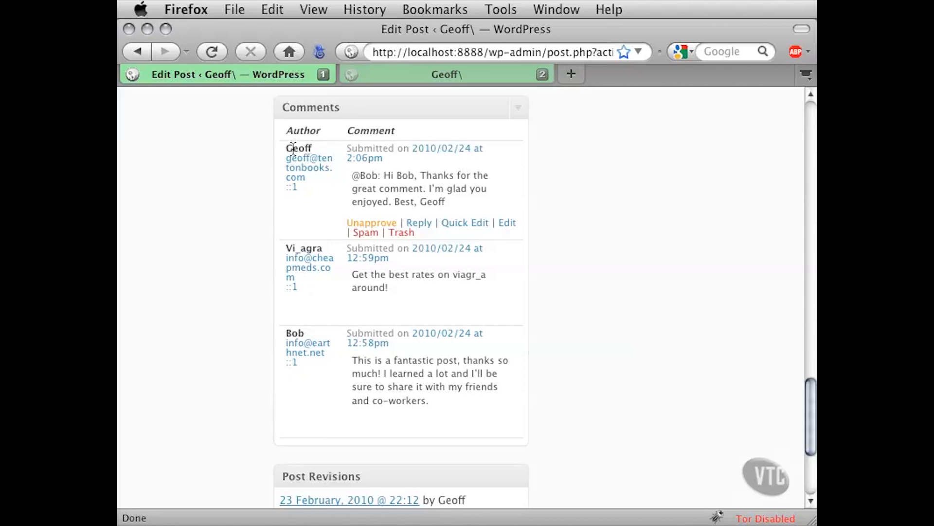
{"action": "left_click_drag", "start_coordinate": [289, 149], "coordinate": [426, 199]}
{"action": "left_click", "coordinate": [313, 147]}
{"action": "left_click", "coordinate": [393, 162]}
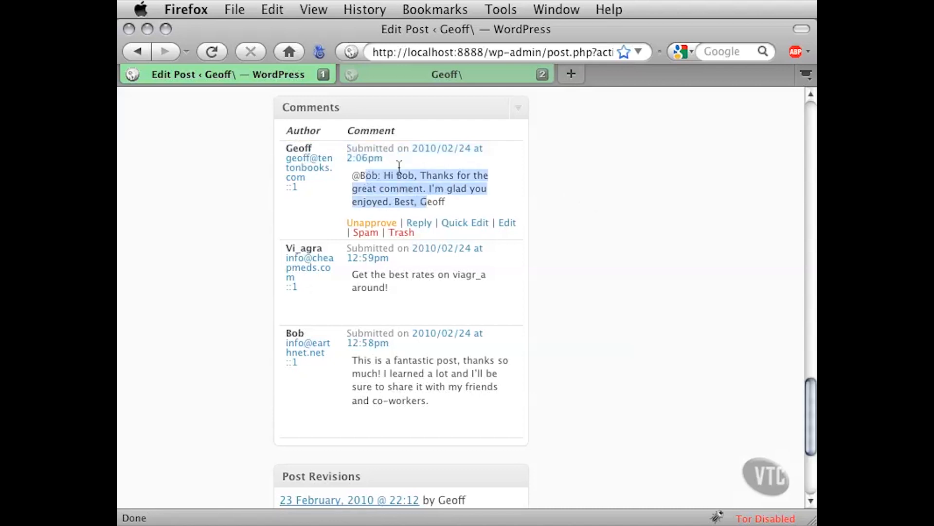
{"action": "left_click", "coordinate": [411, 179]}
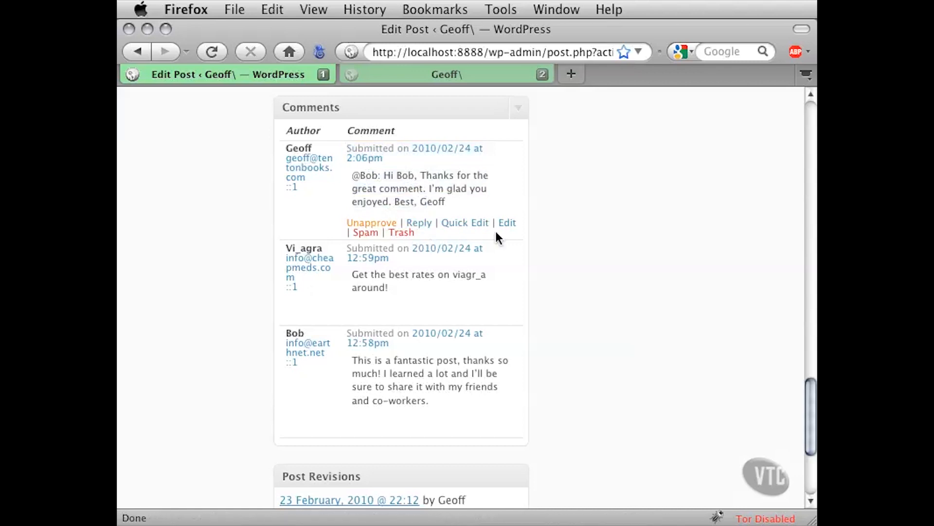
{"action": "mouse_move", "coordinate": [402, 257]}
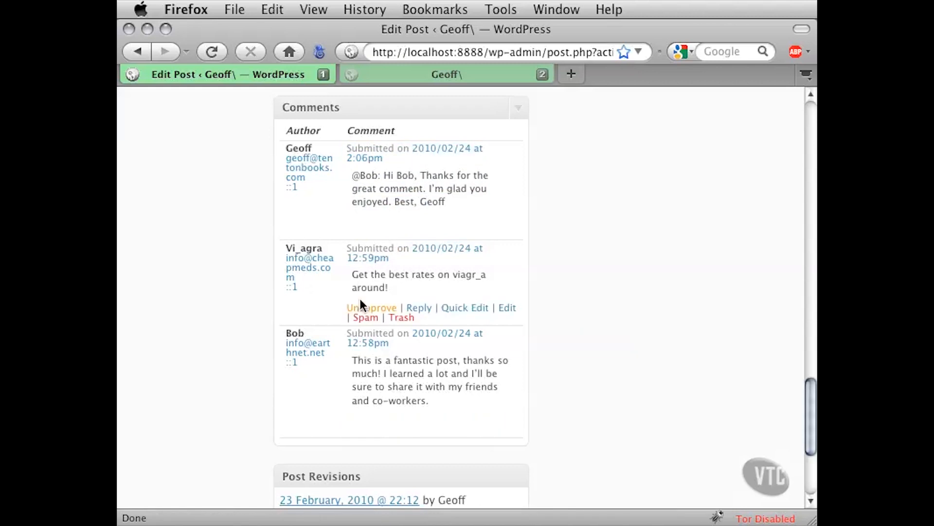
{"action": "scroll", "coordinate": [404, 209], "scroll_direction": "up", "scroll_amount": 1}
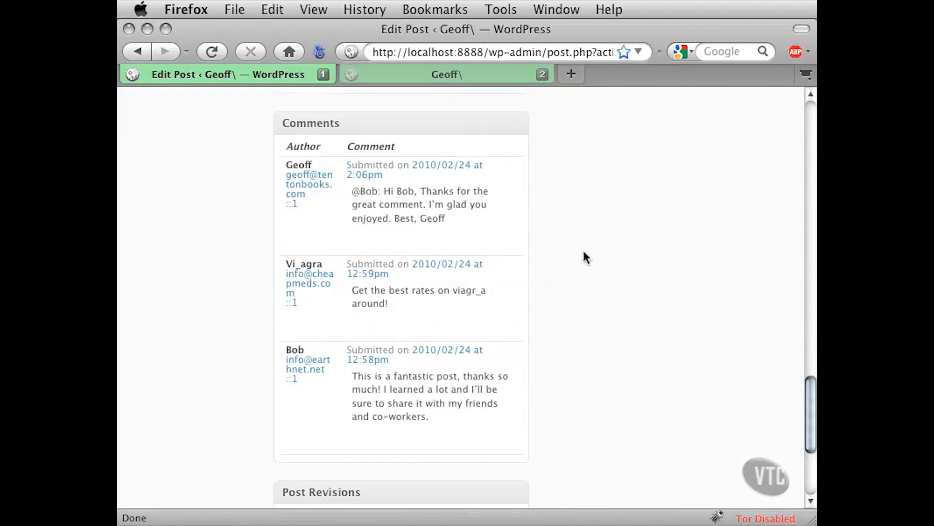
{"action": "scroll", "coordinate": [583, 251], "scroll_direction": "up", "scroll_amount": 15}
{"action": "scroll", "coordinate": [583, 250], "scroll_direction": "up", "scroll_amount": 10}
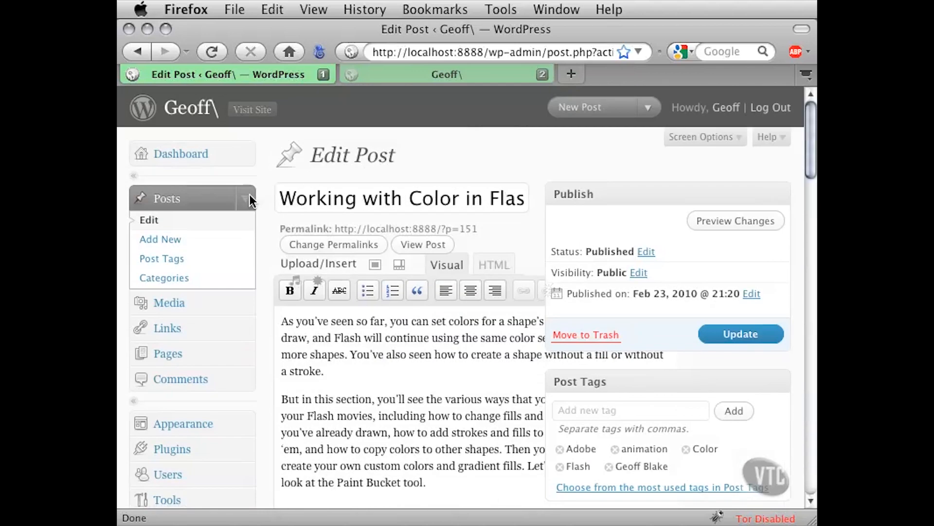
Collapse the Posts menu, visit the Dashboard, then open the Edit Comments page
{"action": "left_click", "coordinate": [251, 195]}
{"action": "left_click", "coordinate": [247, 163]}
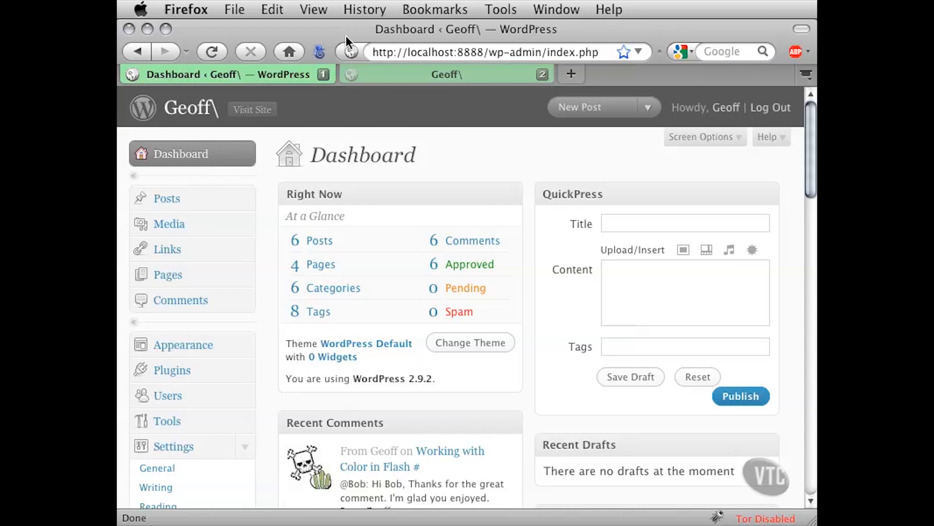
{"action": "left_click", "coordinate": [195, 306]}
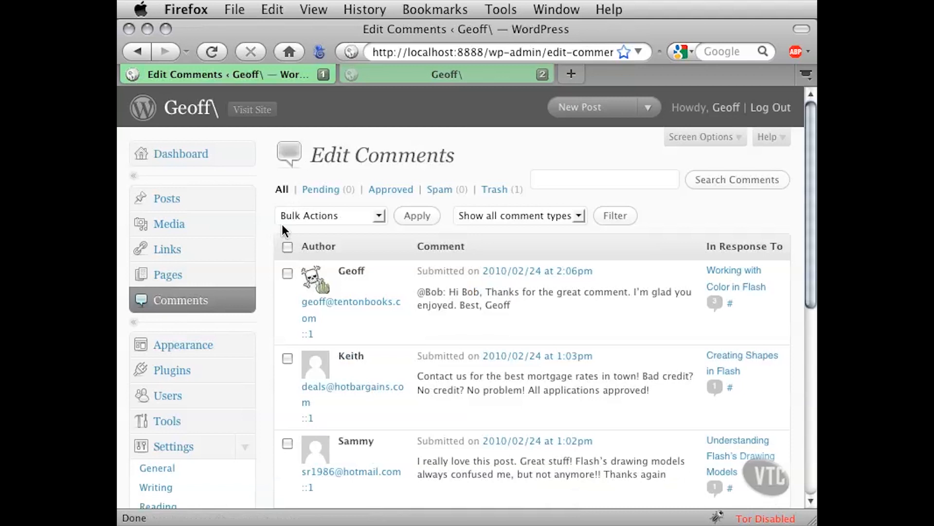
{"action": "left_click_drag", "start_coordinate": [457, 155], "coordinate": [322, 155]}
{"action": "left_click", "coordinate": [343, 153]}
{"action": "left_click_drag", "start_coordinate": [810, 133], "coordinate": [810, 155]}
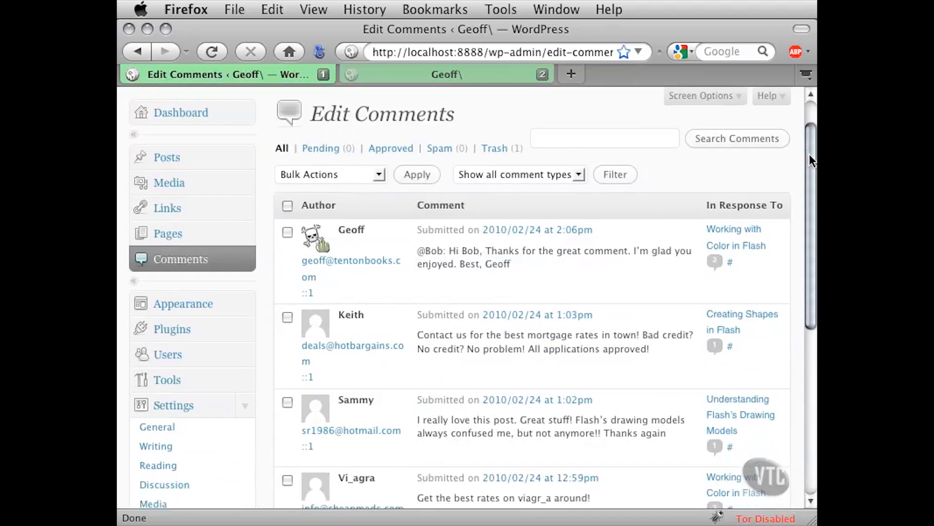
{"action": "mouse_move", "coordinate": [346, 237]}
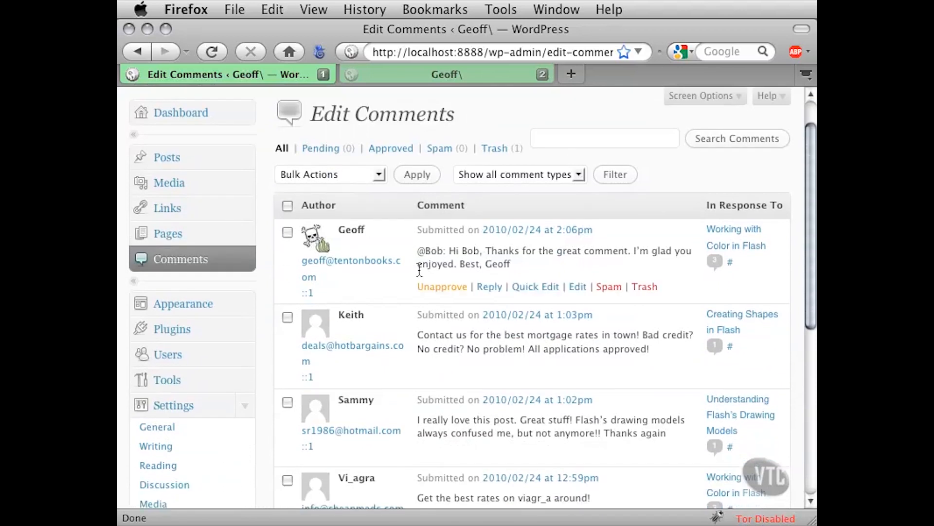
{"action": "left_click_drag", "start_coordinate": [339, 229], "coordinate": [369, 229]}
{"action": "left_click", "coordinate": [350, 229]}
{"action": "mouse_move", "coordinate": [319, 276]}
{"action": "left_mouse_down"}
{"action": "mouse_move", "coordinate": [337, 263]}
{"action": "mouse_move", "coordinate": [307, 267]}
{"action": "left_mouse_up"}
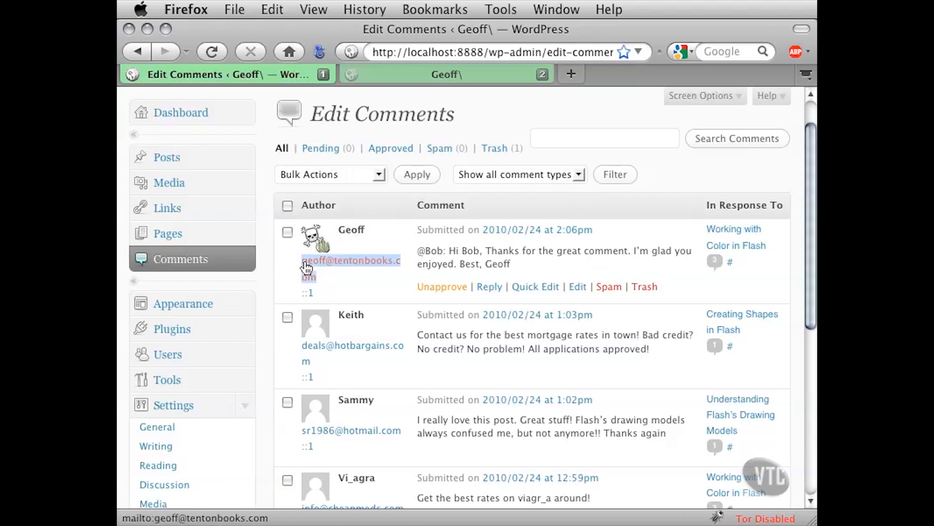
{"action": "left_click", "coordinate": [339, 278]}
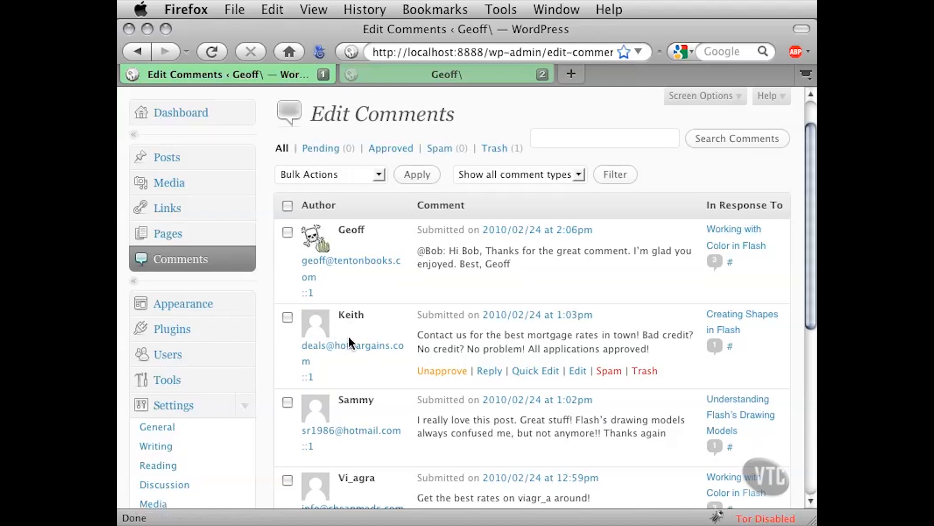
{"action": "left_click_drag", "start_coordinate": [417, 335], "coordinate": [649, 347]}
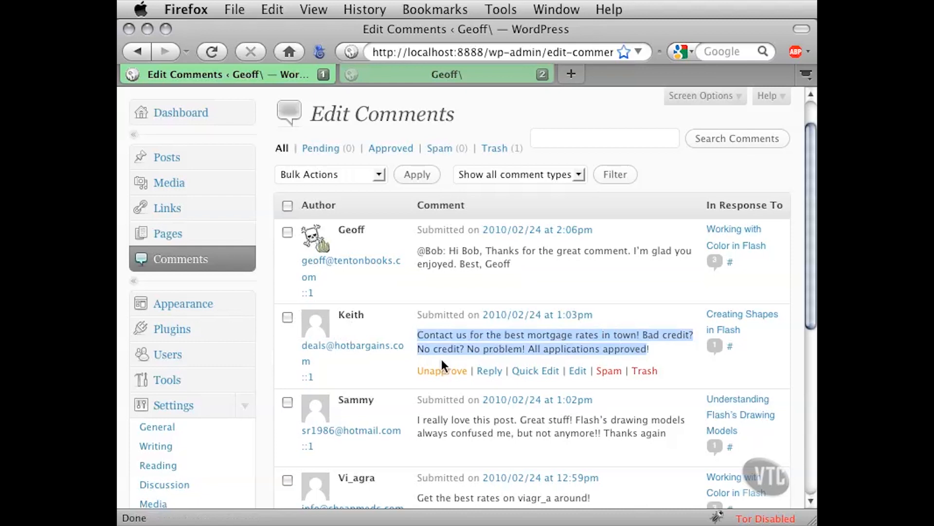
{"action": "left_click", "coordinate": [550, 351]}
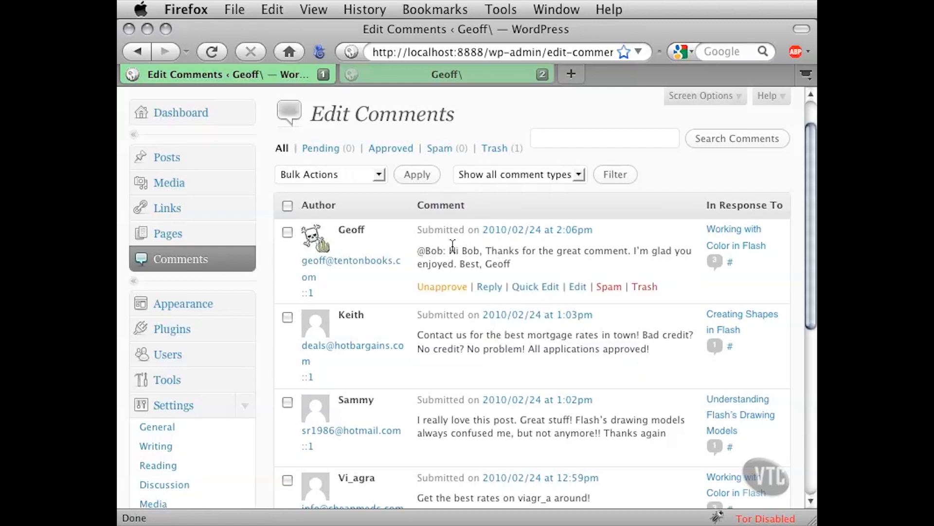
{"action": "left_click_drag", "start_coordinate": [422, 230], "coordinate": [602, 235]}
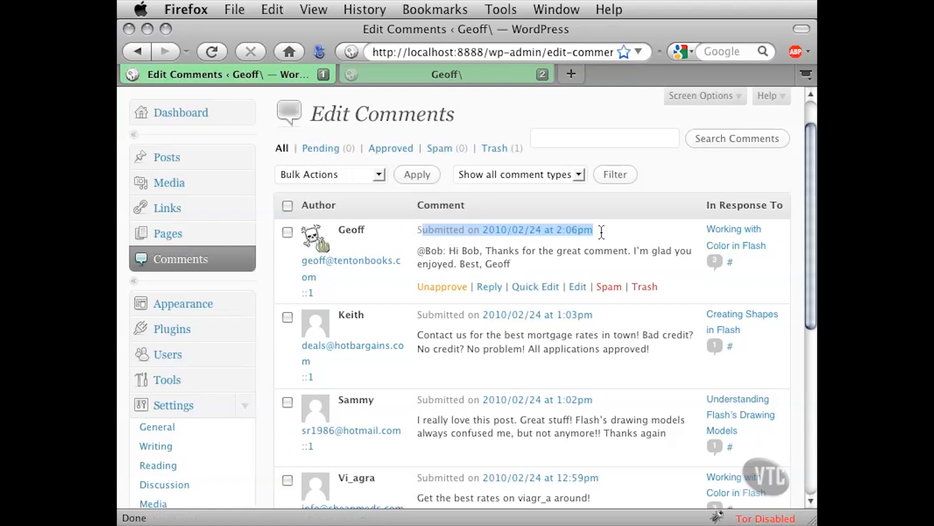
{"action": "left_click_drag", "start_coordinate": [513, 264], "coordinate": [425, 250]}
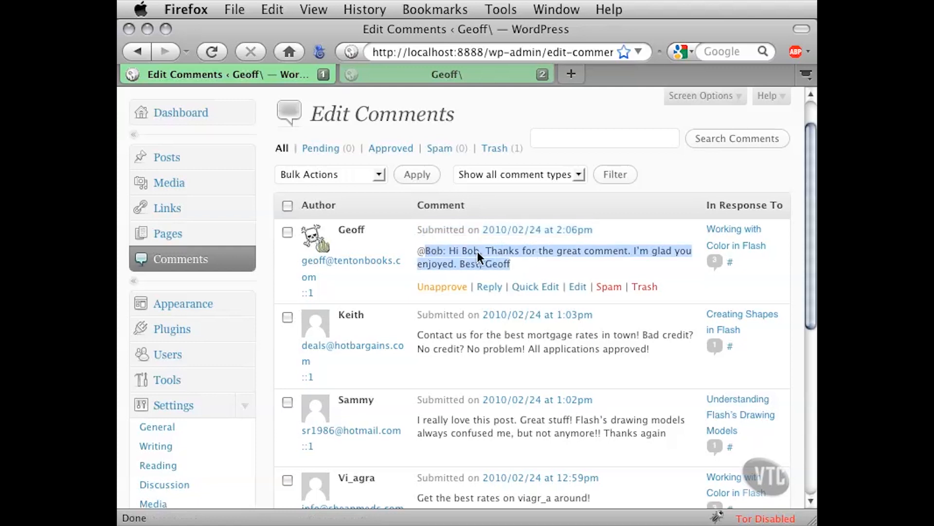
{"action": "left_click", "coordinate": [521, 262]}
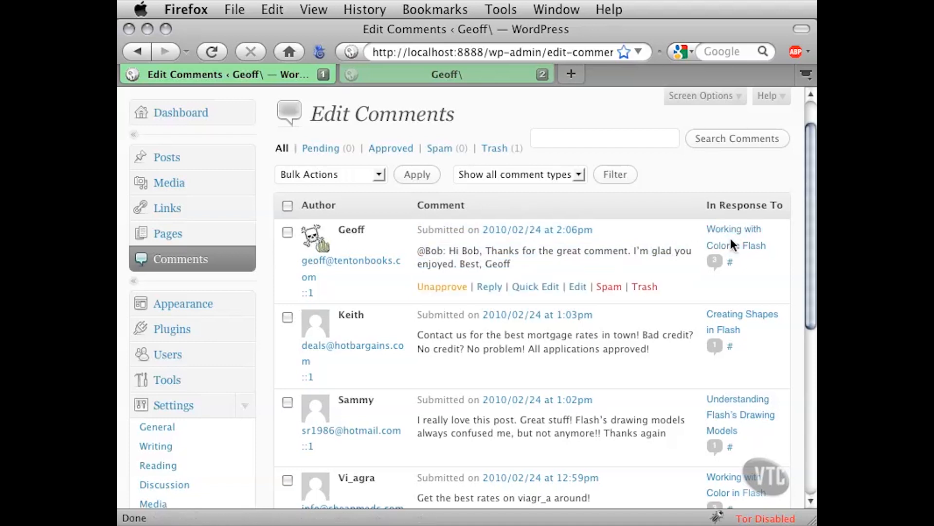
{"action": "left_click_drag", "start_coordinate": [691, 251], "coordinate": [572, 251]}
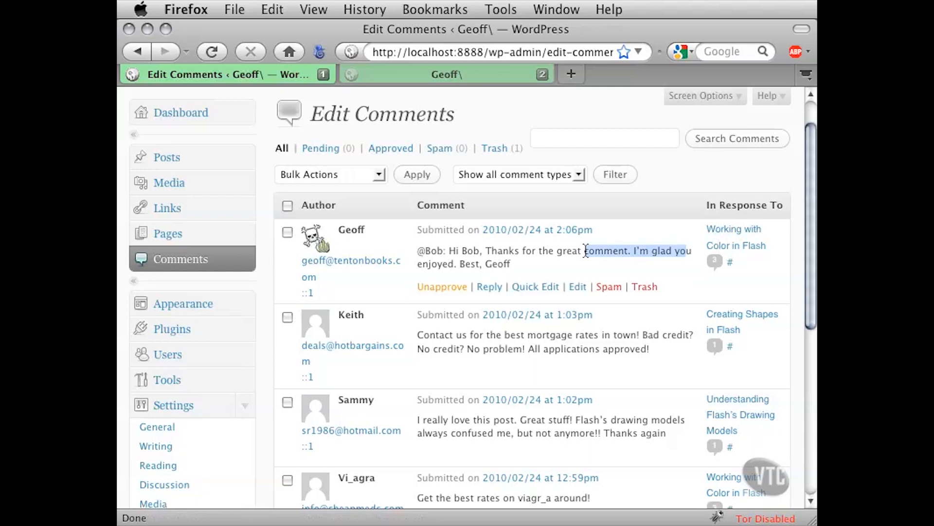
{"action": "left_click", "coordinate": [657, 250]}
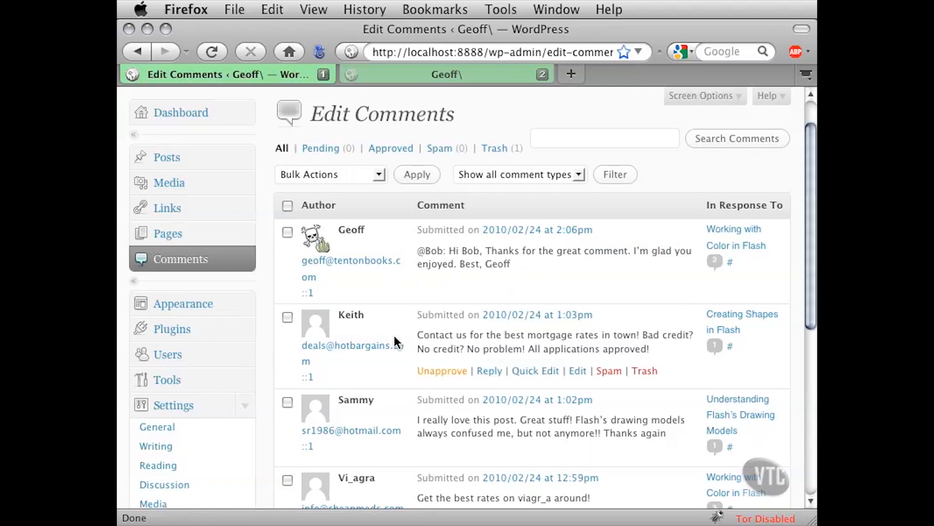
{"action": "left_click_drag", "start_coordinate": [373, 316], "coordinate": [333, 313]}
{"action": "left_click", "coordinate": [385, 315]}
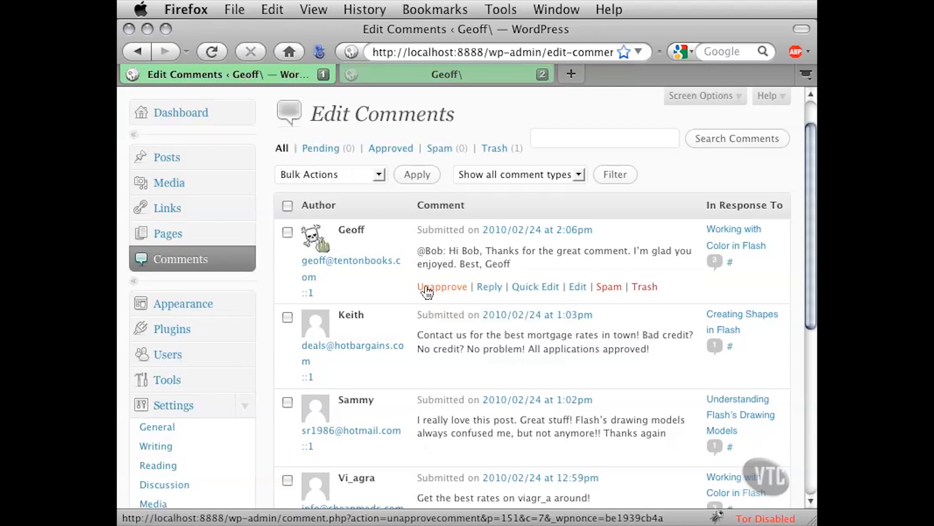
{"action": "left_click", "coordinate": [427, 290]}
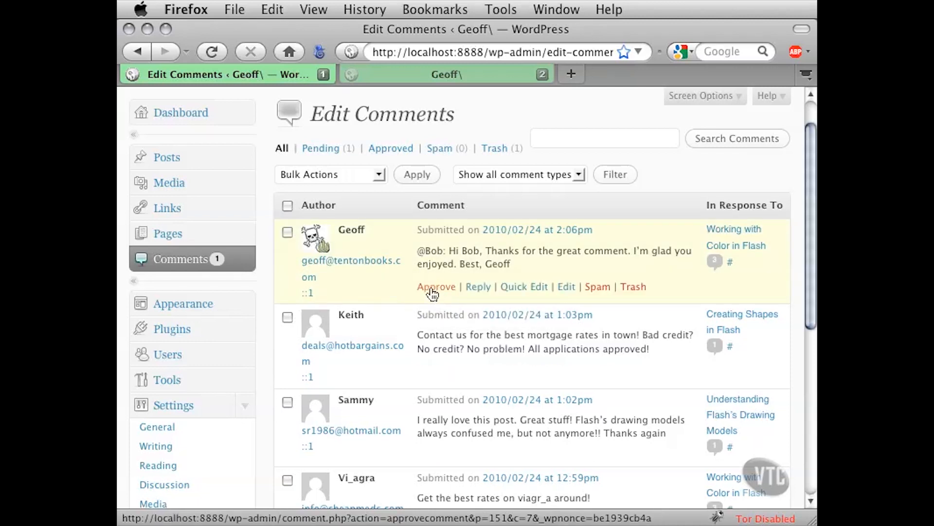
{"action": "left_click", "coordinate": [433, 290]}
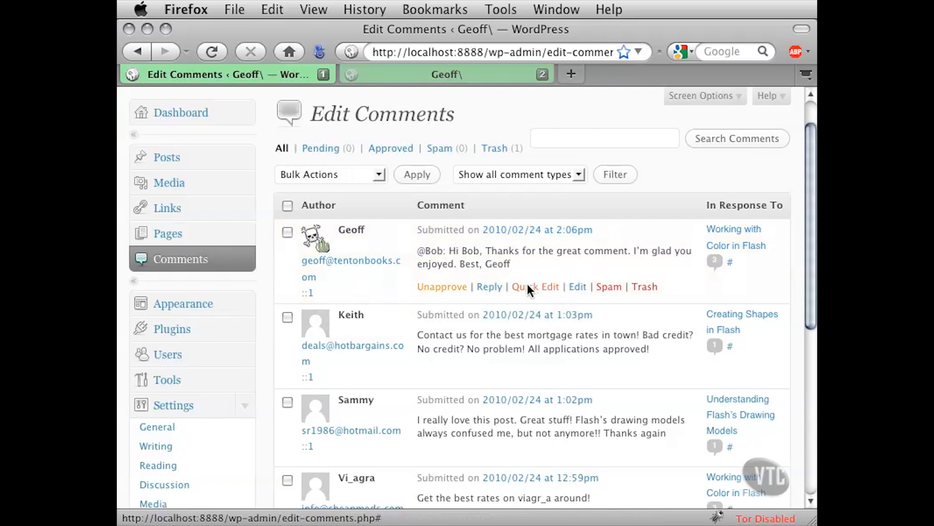
Open the admin's thank-you reply on the Edit Comment screen and review its text
{"action": "left_click", "coordinate": [575, 288]}
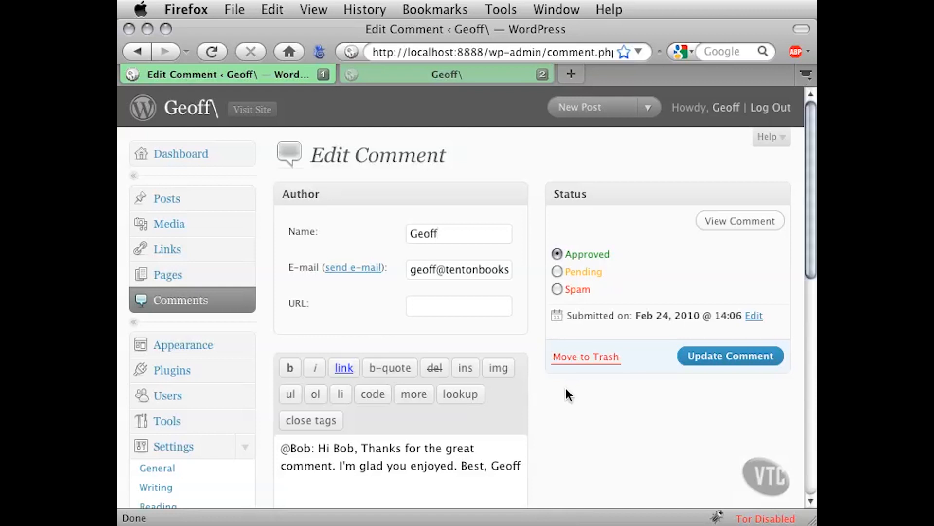
{"action": "scroll", "coordinate": [569, 395], "scroll_direction": "down", "scroll_amount": 5}
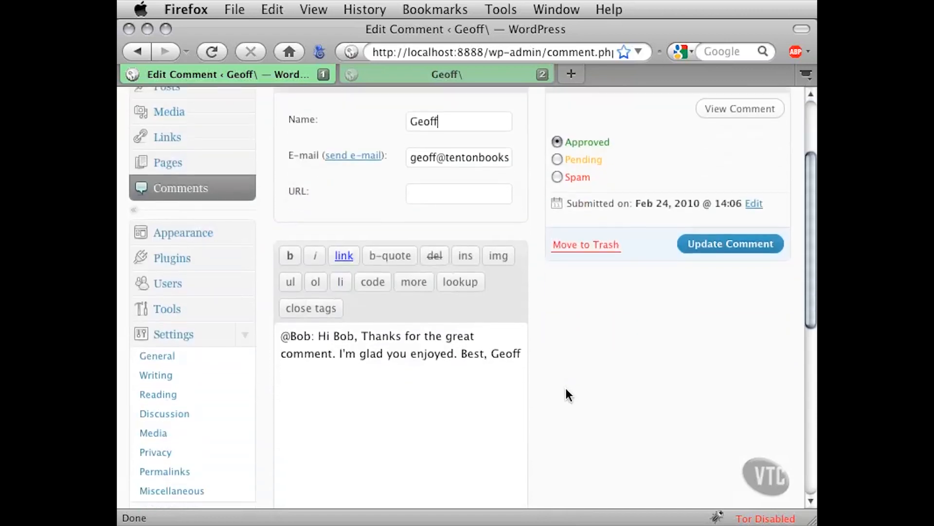
{"action": "left_click_drag", "start_coordinate": [297, 308], "coordinate": [466, 330]}
{"action": "left_click", "coordinate": [491, 325]}
{"action": "scroll", "coordinate": [536, 323], "scroll_direction": "up", "scroll_amount": 4}
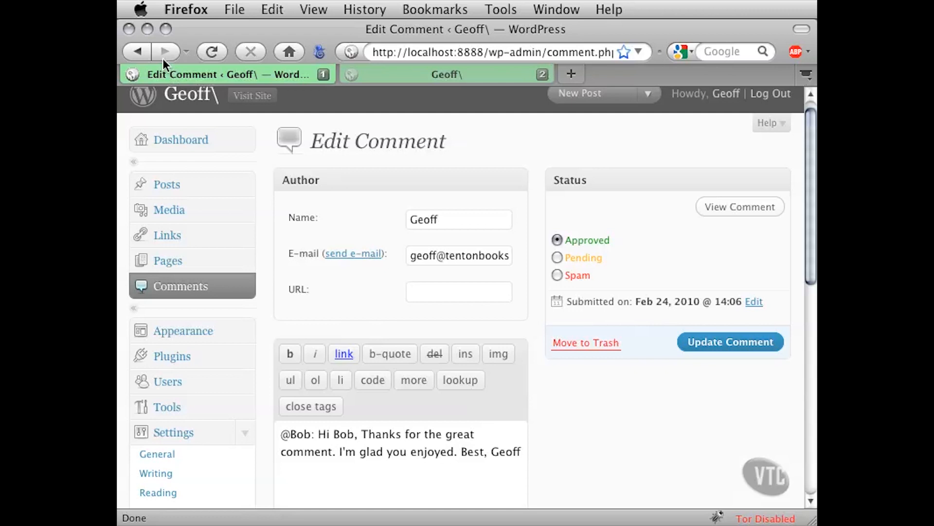
Back on the comments list, trash the mortgage spam and the cheap-meds spam comments
{"action": "left_click", "coordinate": [140, 51]}
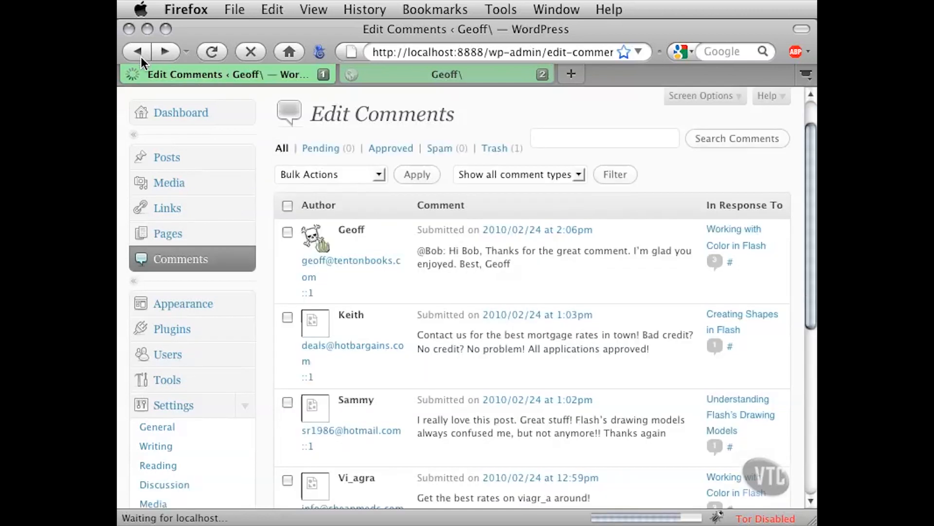
{"action": "mouse_move", "coordinate": [350, 264]}
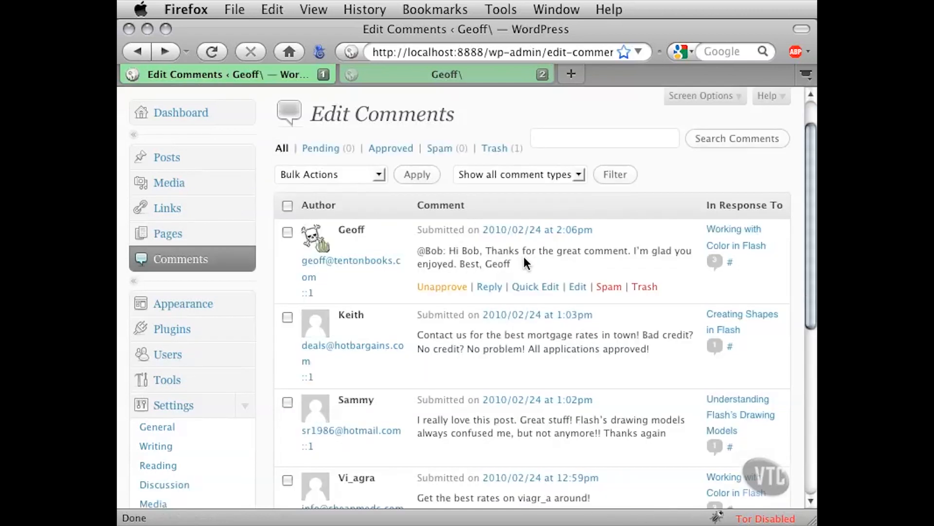
{"action": "mouse_move", "coordinate": [417, 321]}
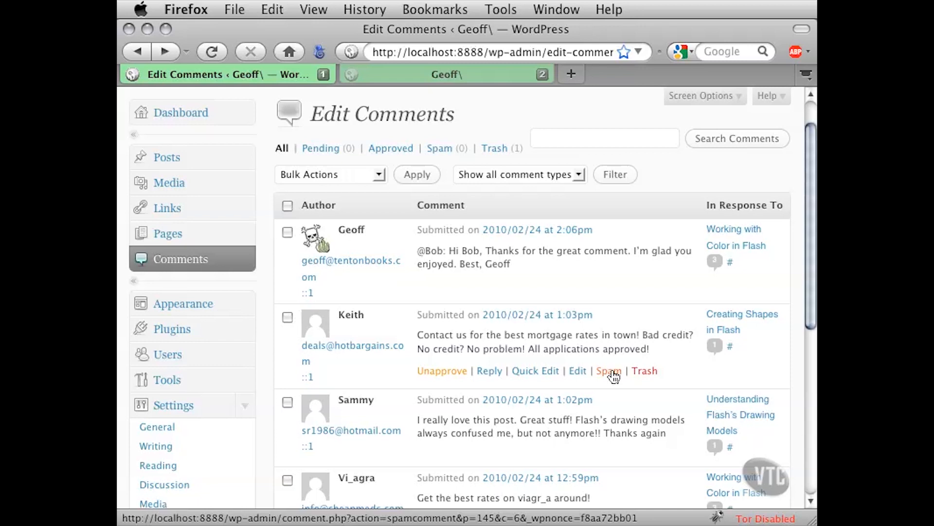
{"action": "left_click", "coordinate": [643, 372]}
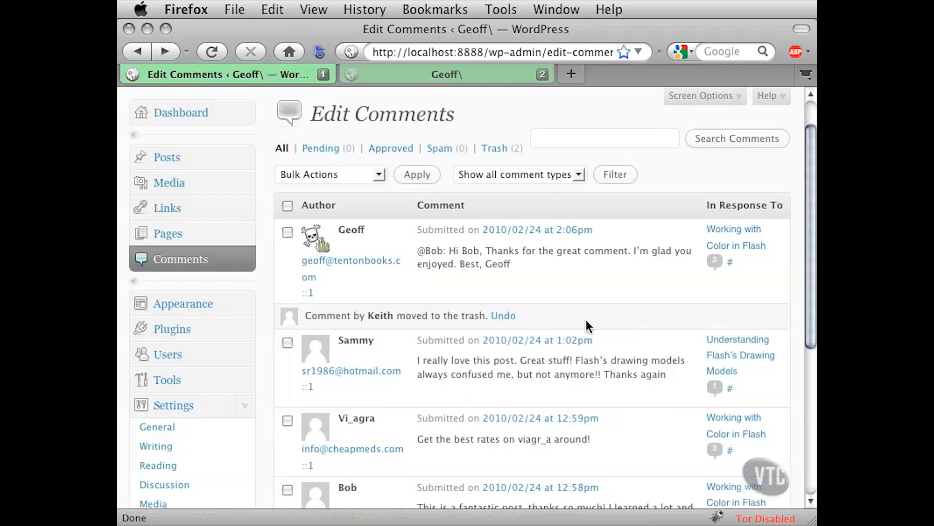
{"action": "scroll", "coordinate": [467, 321], "scroll_direction": "down", "scroll_amount": 1}
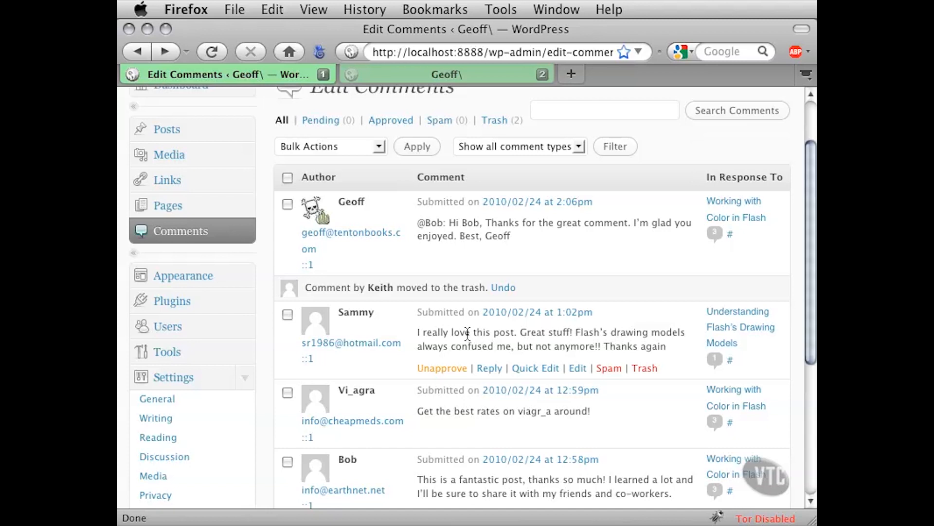
{"action": "left_click_drag", "start_coordinate": [469, 333], "coordinate": [538, 348]}
{"action": "left_click", "coordinate": [558, 346]}
{"action": "scroll", "coordinate": [593, 389], "scroll_direction": "down", "scroll_amount": 3}
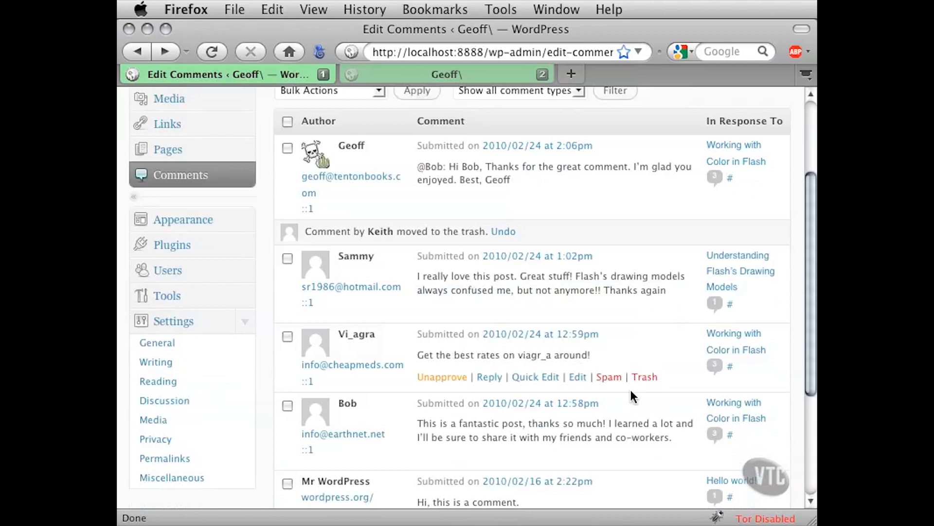
{"action": "left_click", "coordinate": [642, 379]}
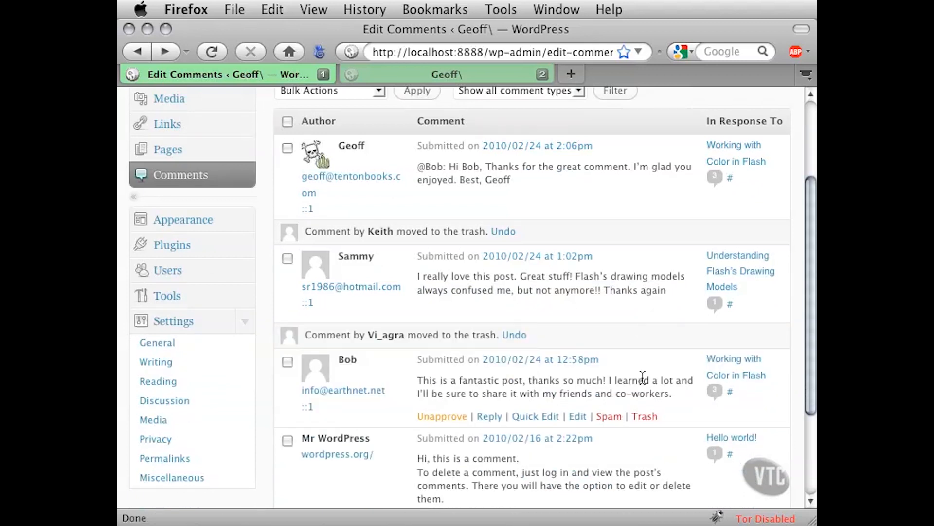
Trash the default Mr WordPress sample comment further down the list
{"action": "scroll", "coordinate": [640, 377], "scroll_direction": "down", "scroll_amount": 2}
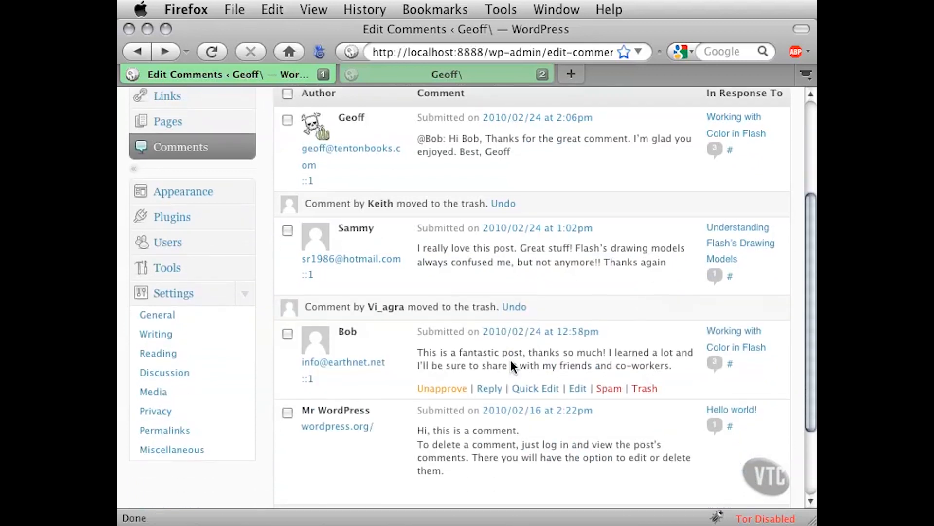
{"action": "scroll", "coordinate": [527, 355], "scroll_direction": "down", "scroll_amount": 1}
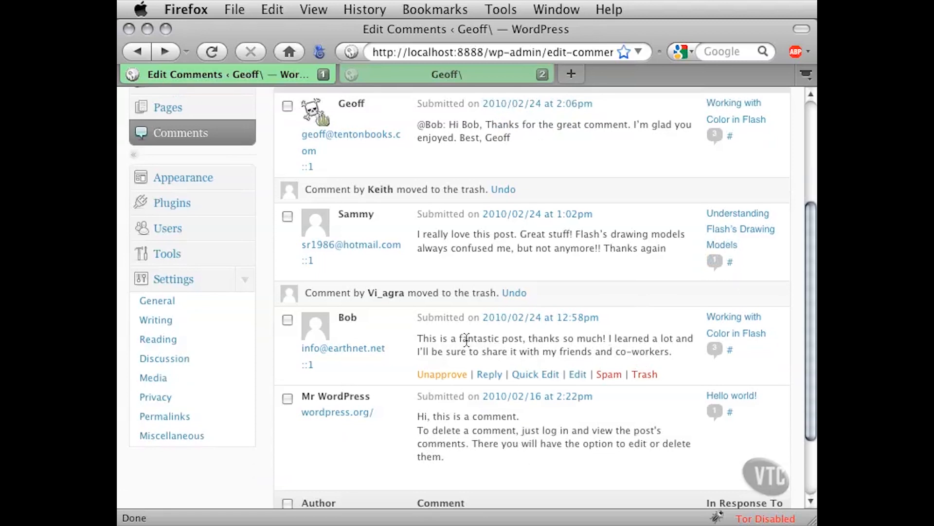
{"action": "left_click_drag", "start_coordinate": [468, 339], "coordinate": [549, 351]}
{"action": "left_click", "coordinate": [548, 352]}
{"action": "scroll", "coordinate": [549, 351], "scroll_direction": "down", "scroll_amount": 5}
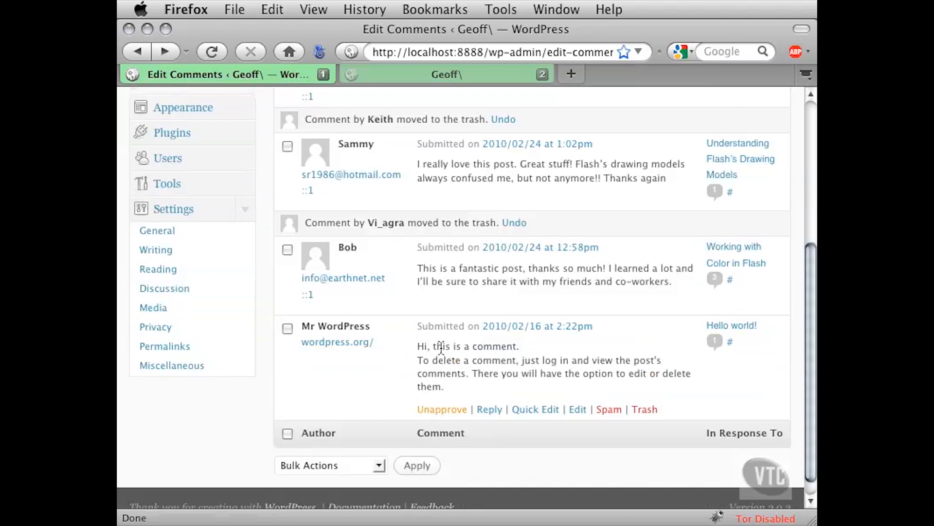
{"action": "left_click_drag", "start_coordinate": [443, 347], "coordinate": [532, 379]}
{"action": "left_click", "coordinate": [567, 372]}
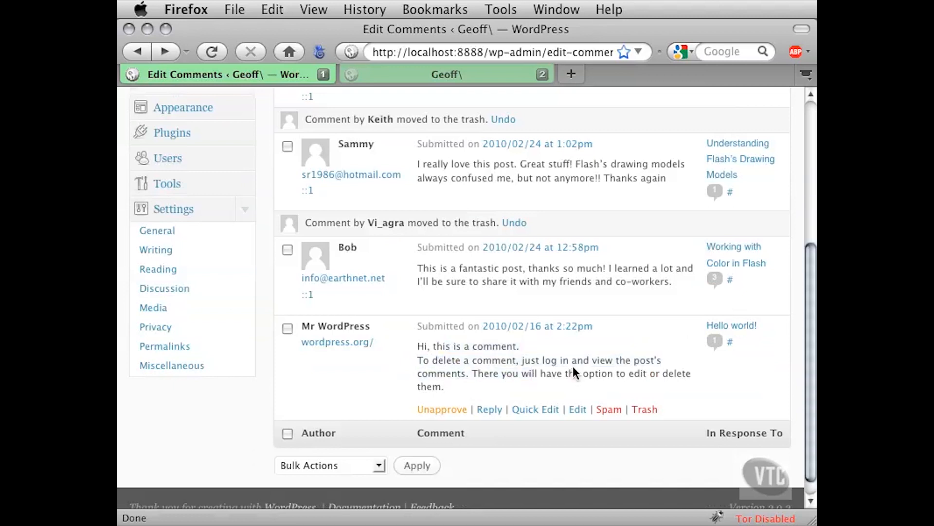
{"action": "left_click", "coordinate": [645, 409]}
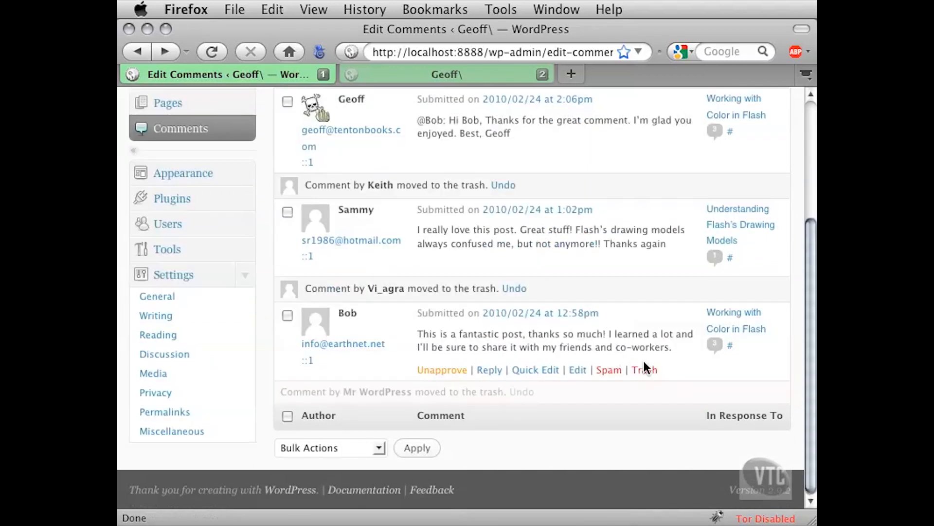
{"action": "scroll", "coordinate": [645, 362], "scroll_direction": "up", "scroll_amount": 3}
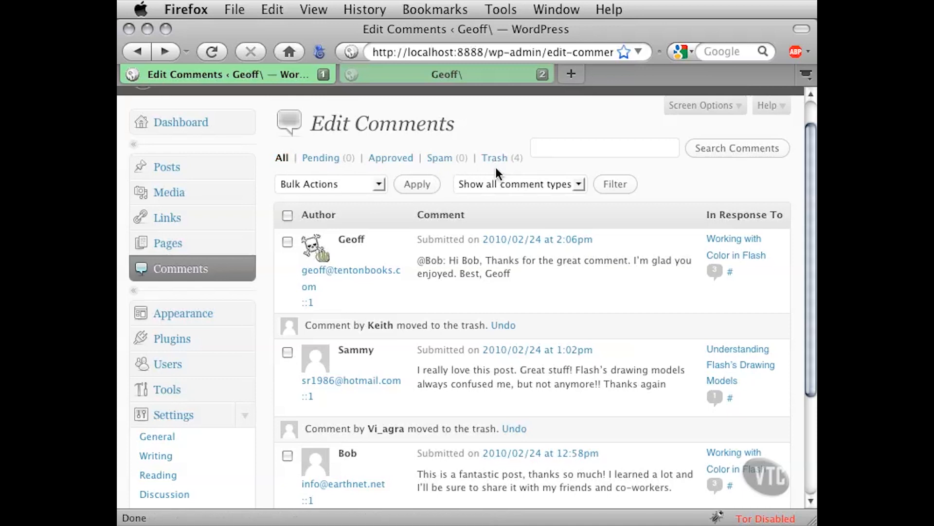
{"action": "left_click", "coordinate": [378, 188]}
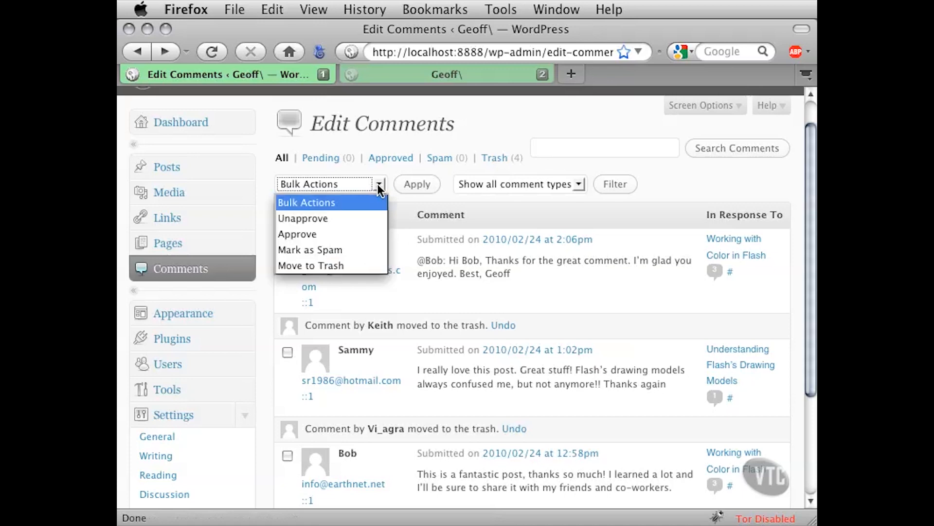
{"action": "left_click", "coordinate": [378, 185]}
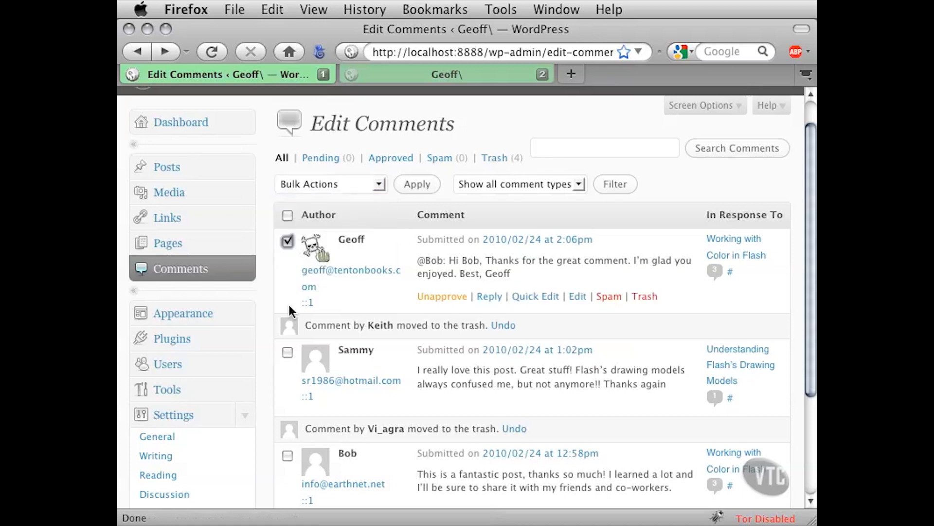
{"action": "left_click", "coordinate": [287, 242]}
{"action": "left_click", "coordinate": [287, 351]}
{"action": "left_click", "coordinate": [288, 455]}
{"action": "left_click", "coordinate": [288, 456]}
{"action": "left_click", "coordinate": [288, 352]}
{"action": "left_click", "coordinate": [378, 185]}
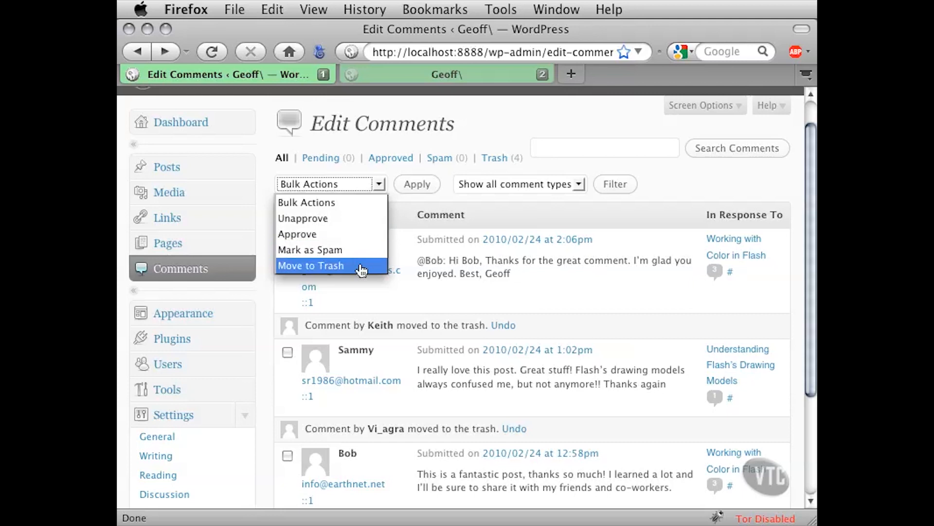
{"action": "left_click", "coordinate": [500, 218]}
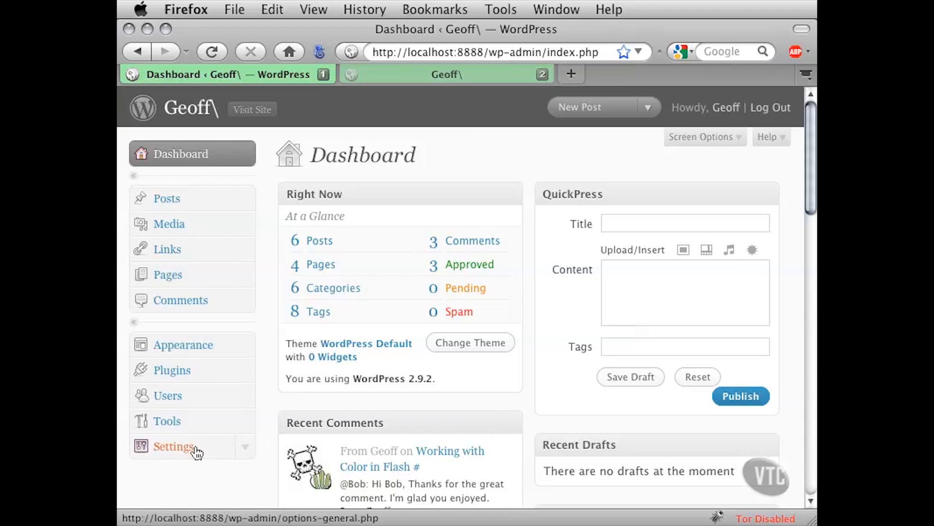
Expand the Settings submenu in the admin sidebar to list its sub-pages
{"action": "left_click", "coordinate": [242, 445]}
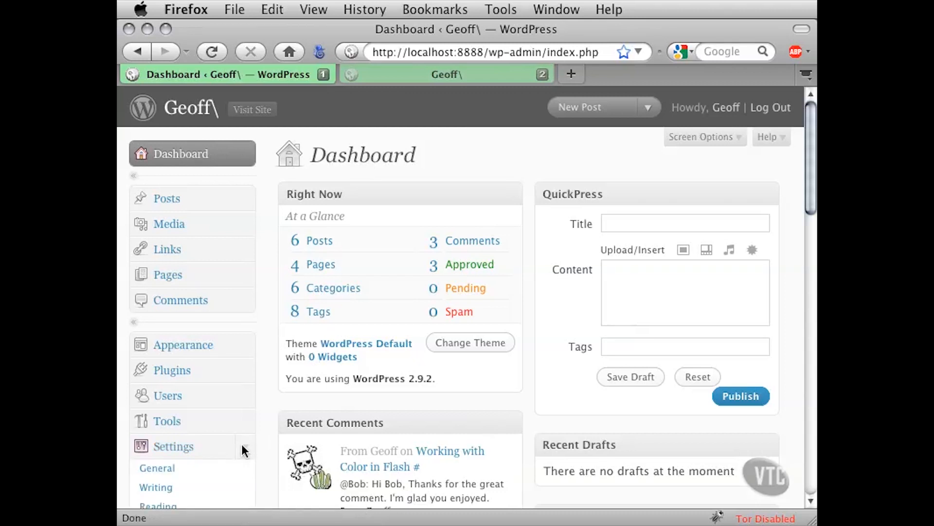
{"action": "scroll", "coordinate": [266, 435], "scroll_direction": "down", "scroll_amount": 5}
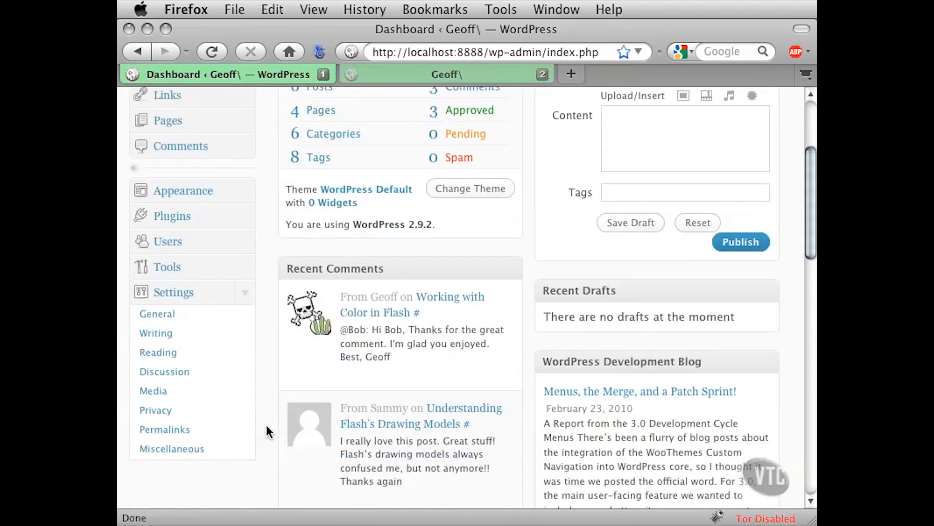
Open Settings > Discussion and tick 'Allow people to post comments on new articles'
{"action": "left_click", "coordinate": [184, 377]}
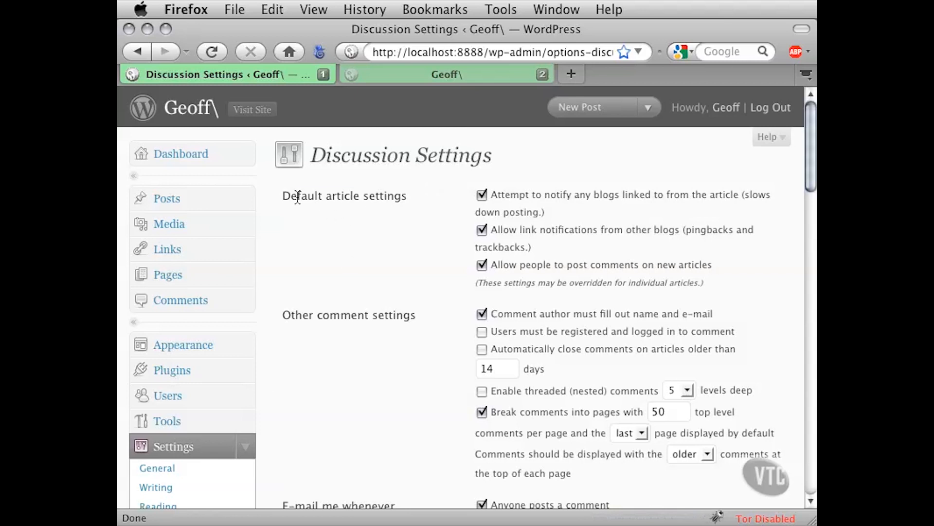
{"action": "left_click_drag", "start_coordinate": [297, 196], "coordinate": [379, 198]}
{"action": "left_click", "coordinate": [415, 202]}
{"action": "left_click", "coordinate": [481, 266]}
{"action": "scroll", "coordinate": [411, 369], "scroll_direction": "down", "scroll_amount": 5}
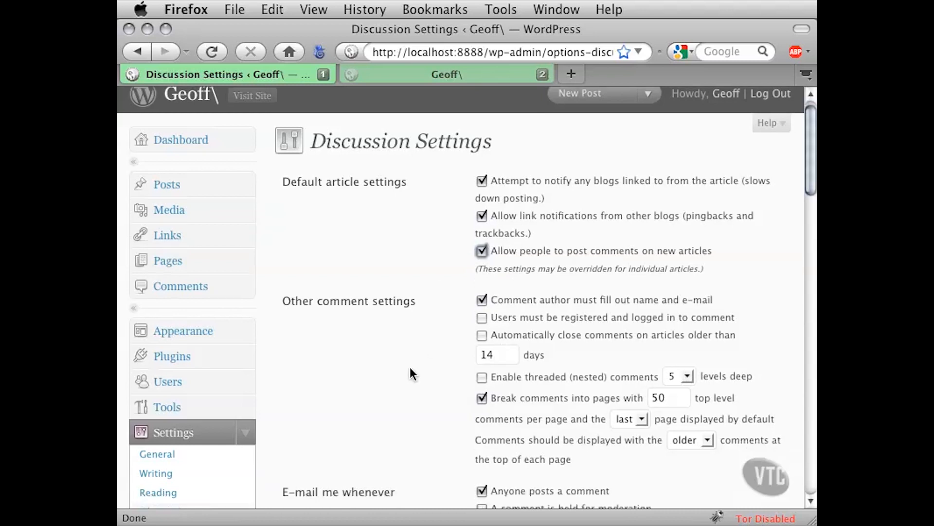
{"action": "scroll", "coordinate": [410, 369], "scroll_direction": "down", "scroll_amount": 4}
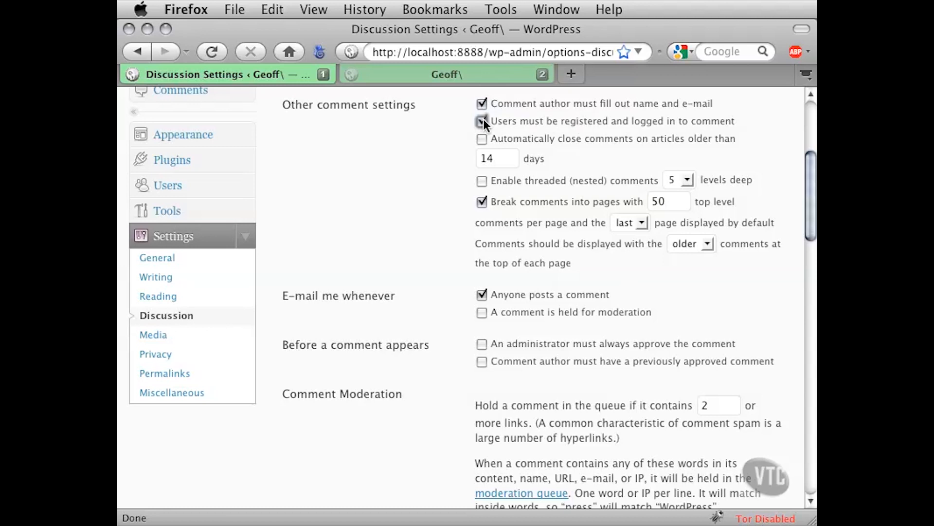
Untick 'Users must be registered and logged in to comment'
{"action": "left_click", "coordinate": [545, 120]}
{"action": "left_click_drag", "start_coordinate": [498, 158], "coordinate": [480, 158]}
{"action": "left_click", "coordinate": [493, 159]}
{"action": "double_click", "coordinate": [492, 158]}
{"action": "left_click", "coordinate": [458, 158]}
Enable threaded (nested) comments with the depth kept at 5 levels
{"action": "left_click", "coordinate": [688, 178]}
{"action": "left_click", "coordinate": [688, 179]}
{"action": "left_click", "coordinate": [695, 163]}
{"action": "left_click", "coordinate": [481, 181]}
Untick 'Break comments into pages', leaving last page and older-first ordering unchanged
{"action": "double_click", "coordinate": [659, 201]}
{"action": "left_click", "coordinate": [707, 239]}
{"action": "left_click", "coordinate": [707, 238]}
{"action": "left_click", "coordinate": [641, 222]}
{"action": "left_click", "coordinate": [640, 221]}
{"action": "left_click", "coordinate": [483, 203]}
{"action": "scroll", "coordinate": [439, 287], "scroll_direction": "down", "scroll_amount": 5}
{"action": "scroll", "coordinate": [439, 287], "scroll_direction": "down", "scroll_amount": 5}
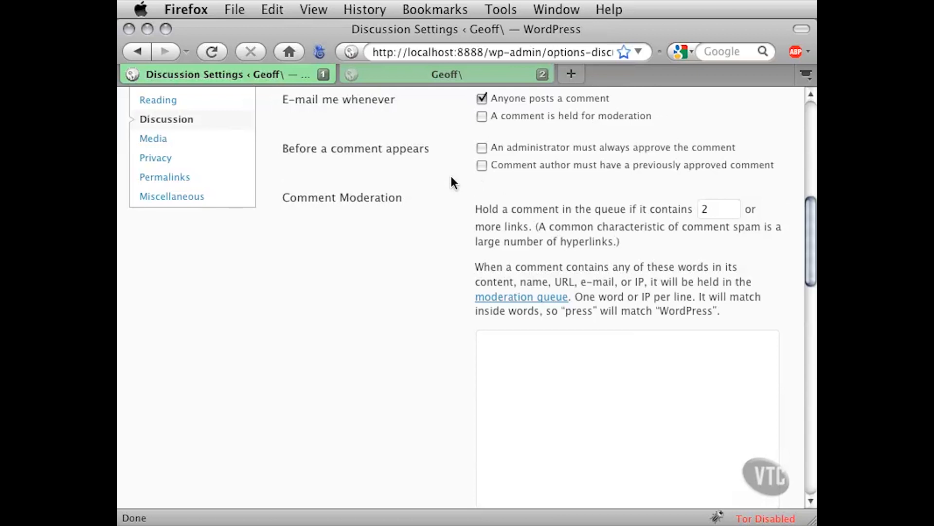
{"action": "scroll", "coordinate": [451, 181], "scroll_direction": "down", "scroll_amount": 2}
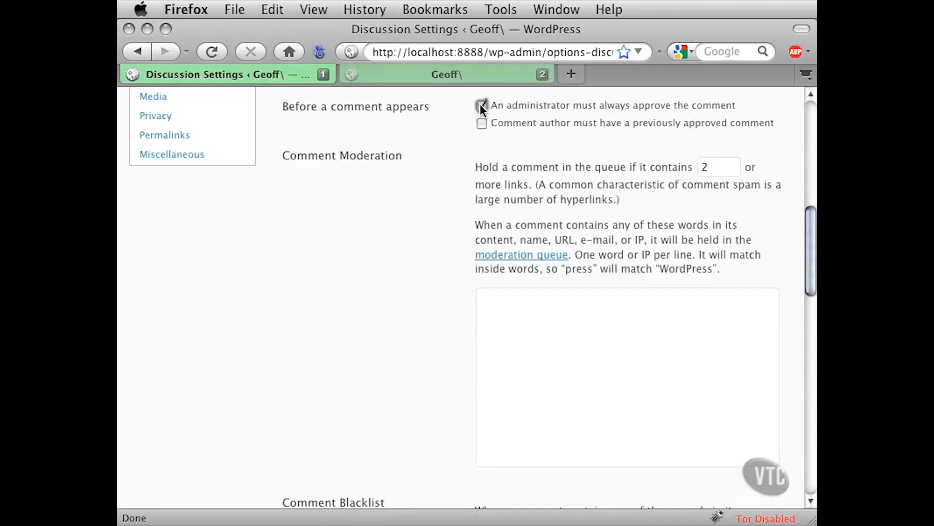
{"action": "left_click", "coordinate": [482, 107]}
Tick 'Comment author must have a previously approved comment'
{"action": "left_click", "coordinate": [482, 123]}
{"action": "scroll", "coordinate": [434, 254], "scroll_direction": "down", "scroll_amount": 3}
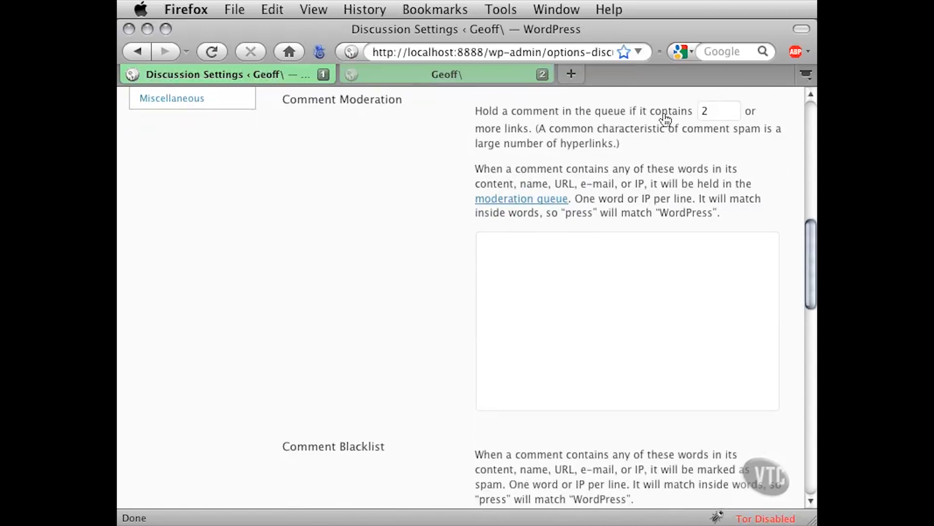
{"action": "double_click", "coordinate": [705, 112]}
{"action": "left_click", "coordinate": [431, 137]}
Enter spam, torrent and download on separate lines in the Comment Moderation box
{"action": "left_click", "coordinate": [522, 255]}
{"action": "type", "text": "sam"}
{"action": "key", "text": "BackSpace"}
{"action": "key", "text": "BackSpace"}
{"action": "type", "text": "pam"}
{"action": "key", "text": "Return"}
{"action": "type", "text": "torrent"}
{"action": "key", "text": "Return"}
{"action": "type", "text": "download"}
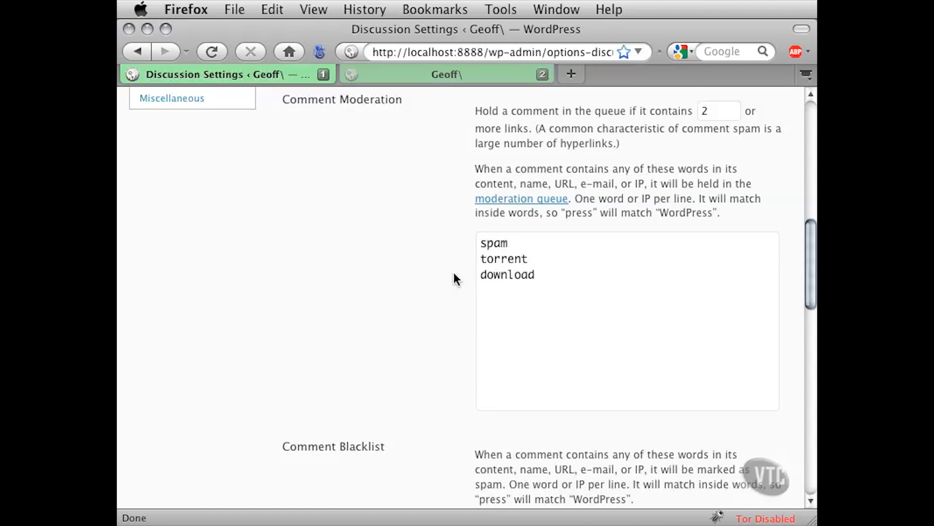
{"action": "left_click_drag", "start_coordinate": [494, 243], "coordinate": [511, 286]}
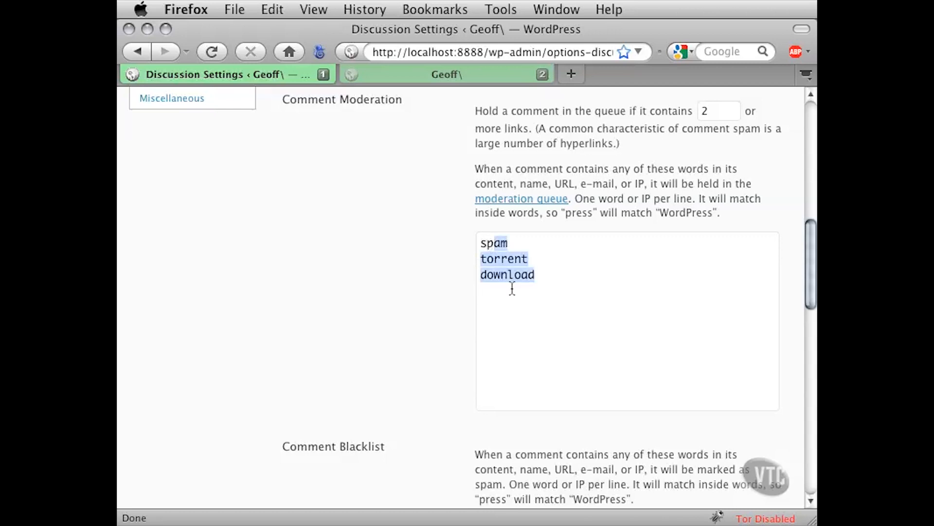
{"action": "left_click", "coordinate": [501, 261]}
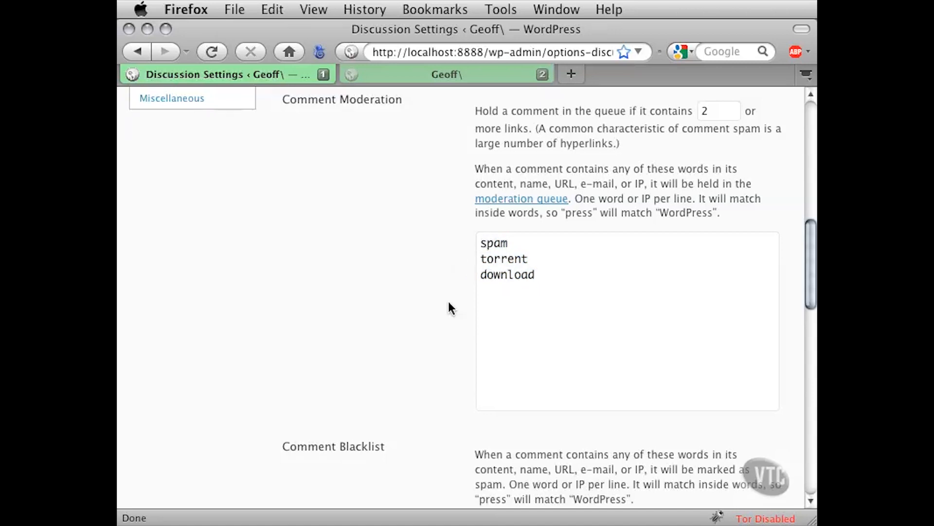
Add viagra and get rich on separate lines in the Comment Blacklist box
{"action": "scroll", "coordinate": [451, 335], "scroll_direction": "down", "scroll_amount": 10}
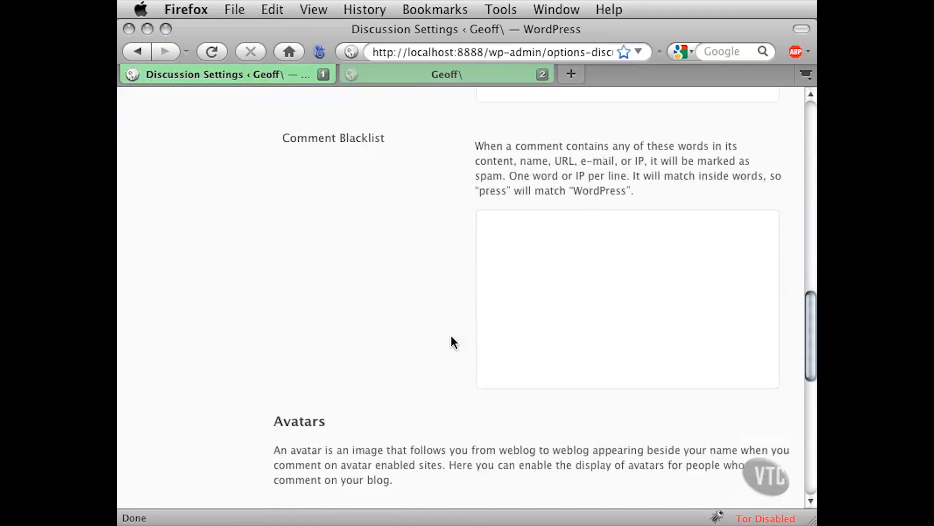
{"action": "scroll", "coordinate": [454, 342], "scroll_direction": "down", "scroll_amount": 1}
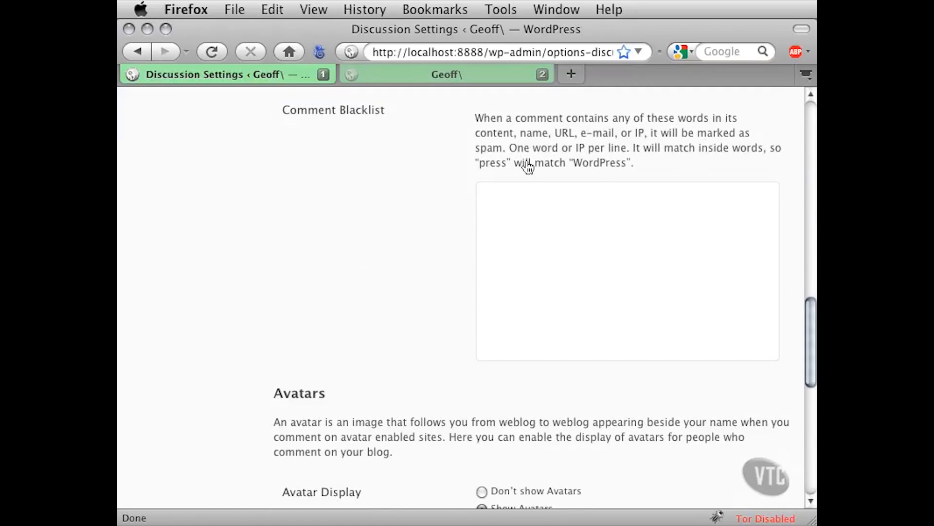
{"action": "left_click", "coordinate": [502, 212]}
{"action": "type", "text": "viagra"}
{"action": "key", "text": "Return"}
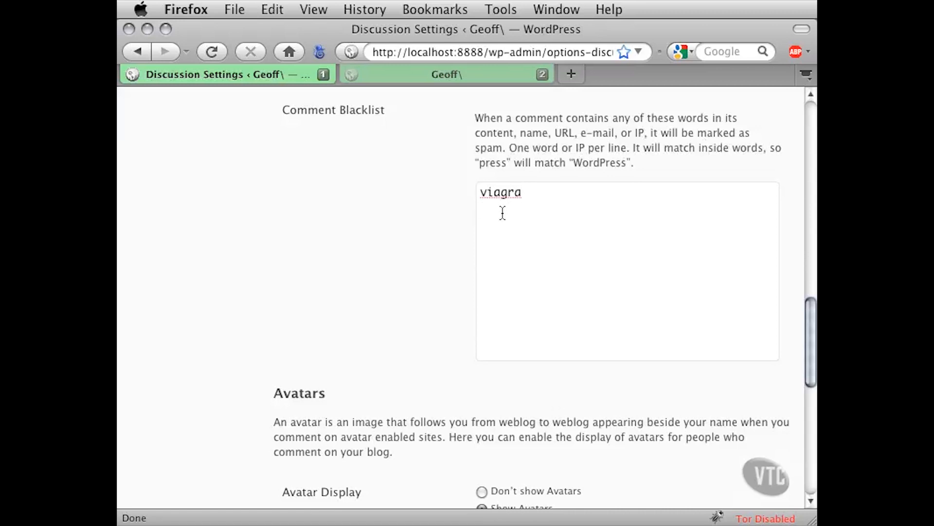
{"action": "type", "text": "get rich"}
{"action": "scroll", "coordinate": [252, 333], "scroll_direction": "down", "scroll_amount": 3}
{"action": "scroll", "coordinate": [252, 338], "scroll_direction": "down", "scroll_amount": 4}
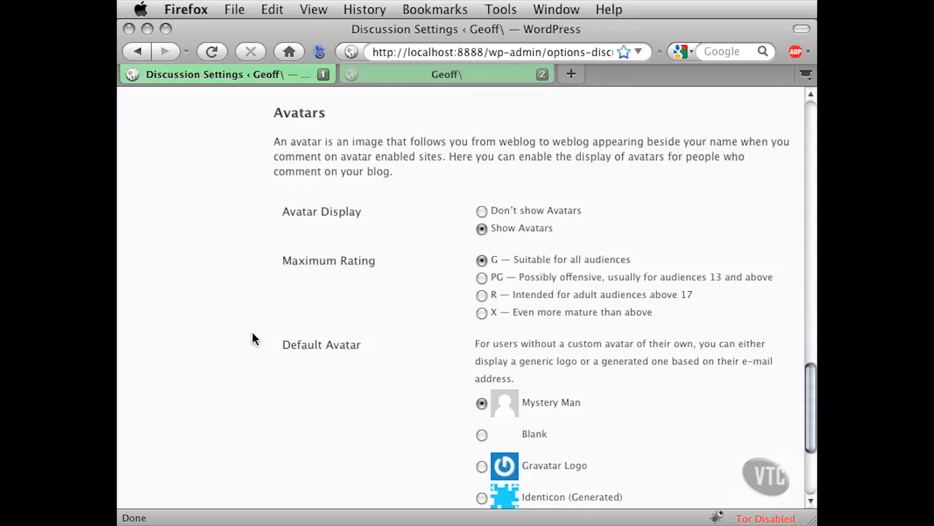
{"action": "scroll", "coordinate": [253, 333], "scroll_direction": "down", "scroll_amount": 1}
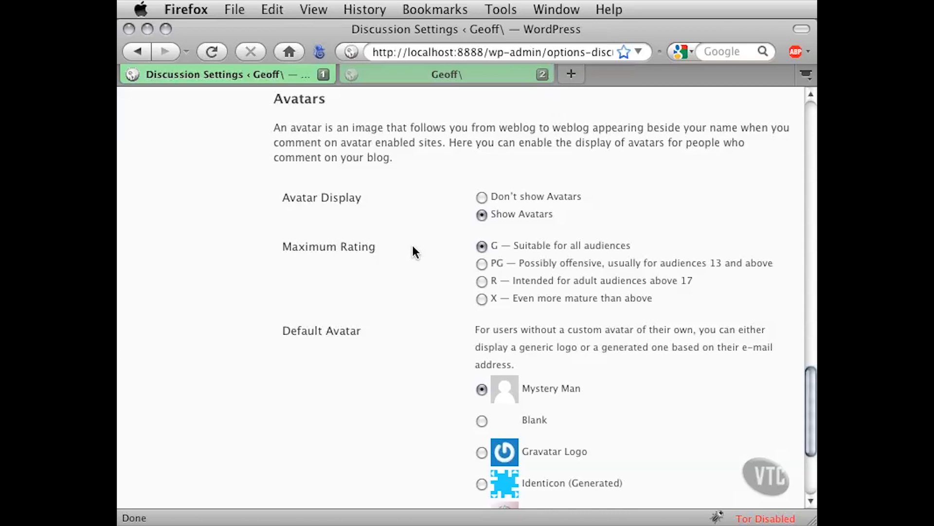
{"action": "scroll", "coordinate": [413, 252], "scroll_direction": "down", "scroll_amount": 6}
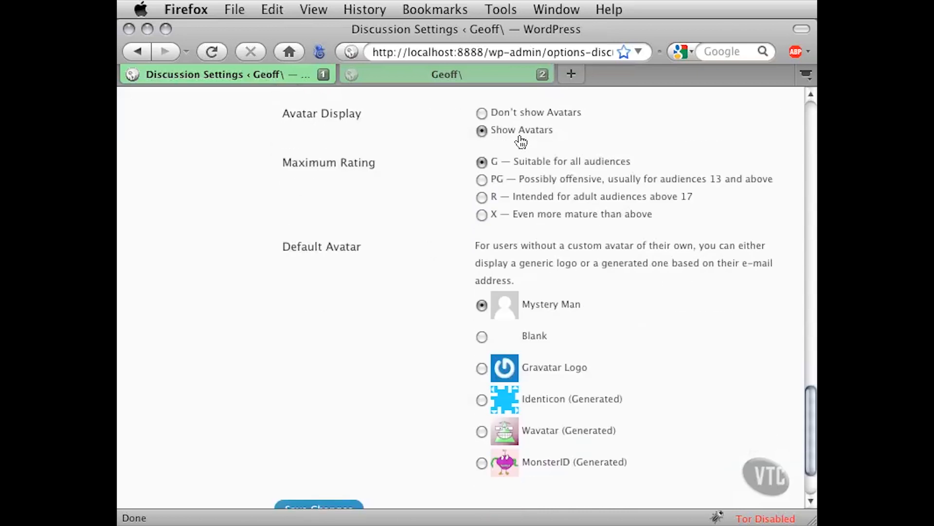
{"action": "left_click_drag", "start_coordinate": [309, 161], "coordinate": [375, 162]}
{"action": "left_click", "coordinate": [375, 163]}
{"action": "scroll", "coordinate": [425, 294], "scroll_direction": "down", "scroll_amount": 3}
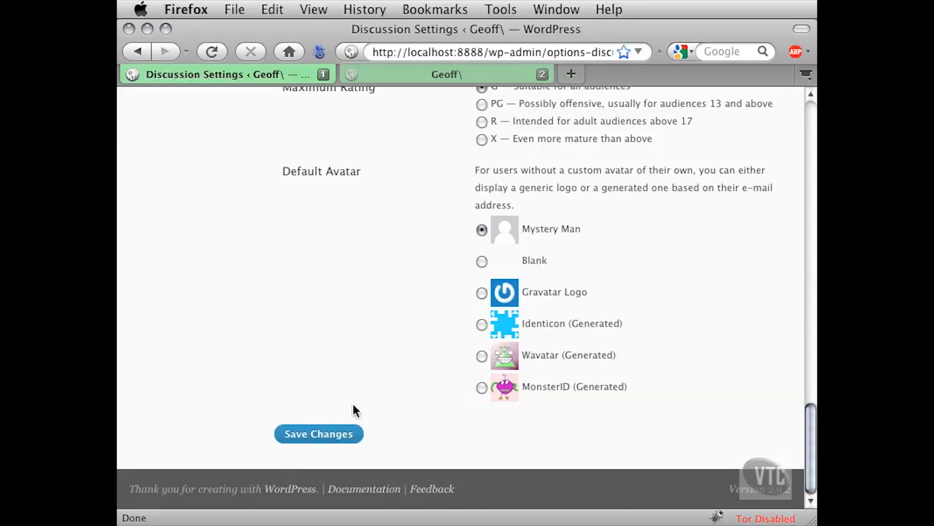
Save the Discussion Settings changes
{"action": "left_click", "coordinate": [319, 434]}
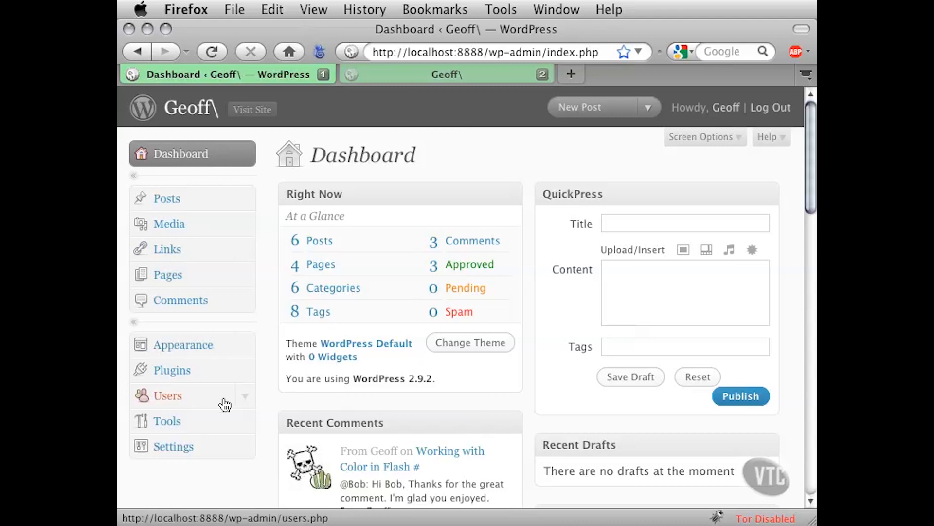
Open Users > Authors & Users, showing the lone Administrator account with 6 posts
{"action": "left_click", "coordinate": [243, 396]}
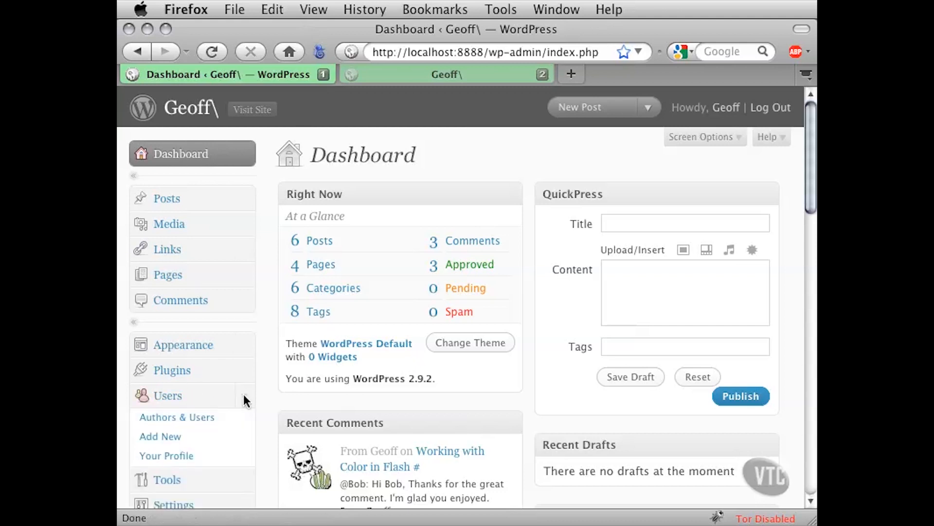
{"action": "left_click", "coordinate": [187, 418]}
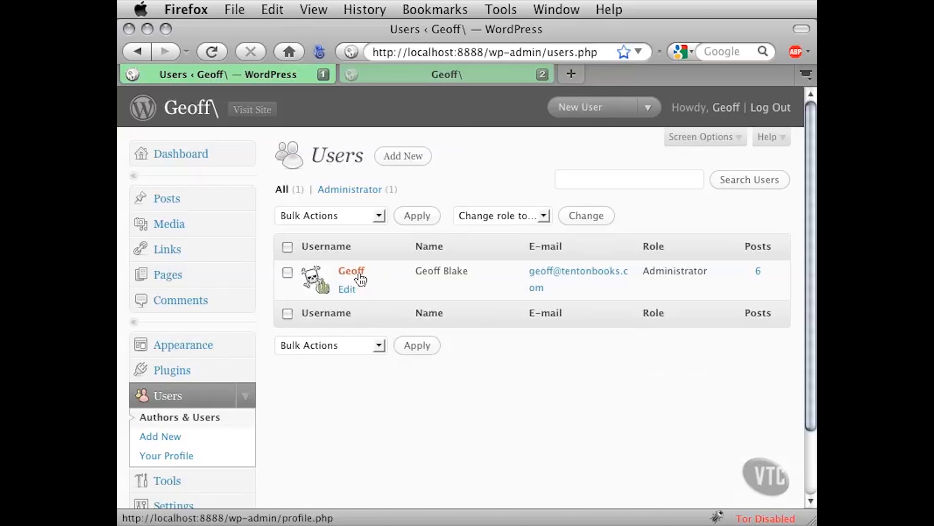
{"action": "left_click_drag", "start_coordinate": [425, 275], "coordinate": [457, 273]}
{"action": "left_click", "coordinate": [460, 272]}
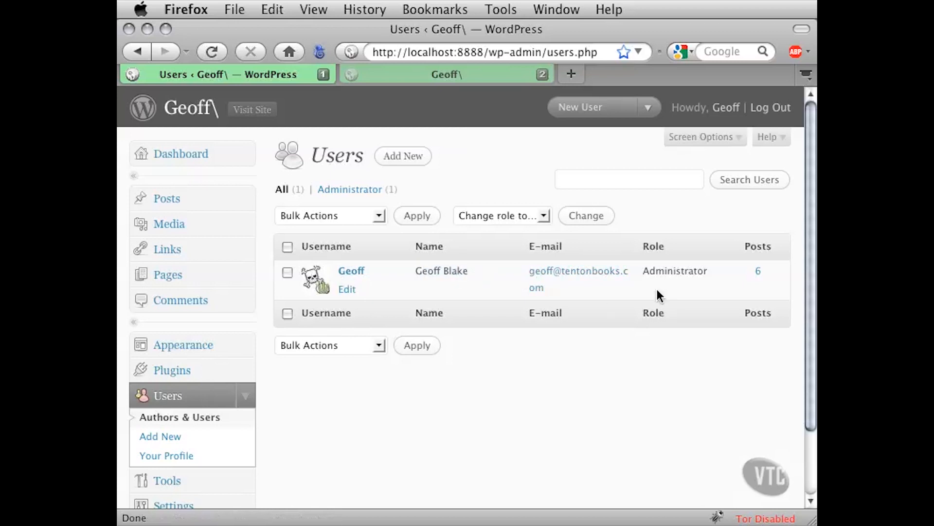
{"action": "double_click", "coordinate": [664, 271]}
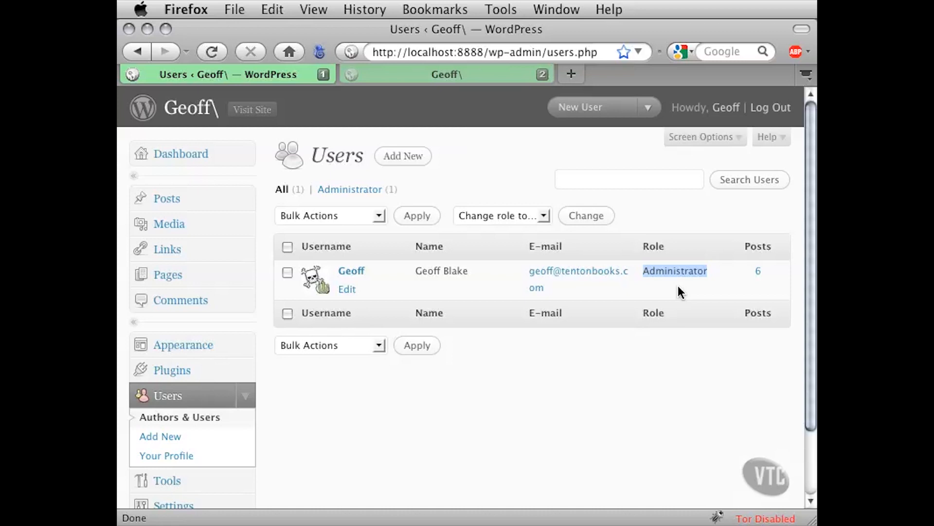
{"action": "left_click", "coordinate": [679, 287]}
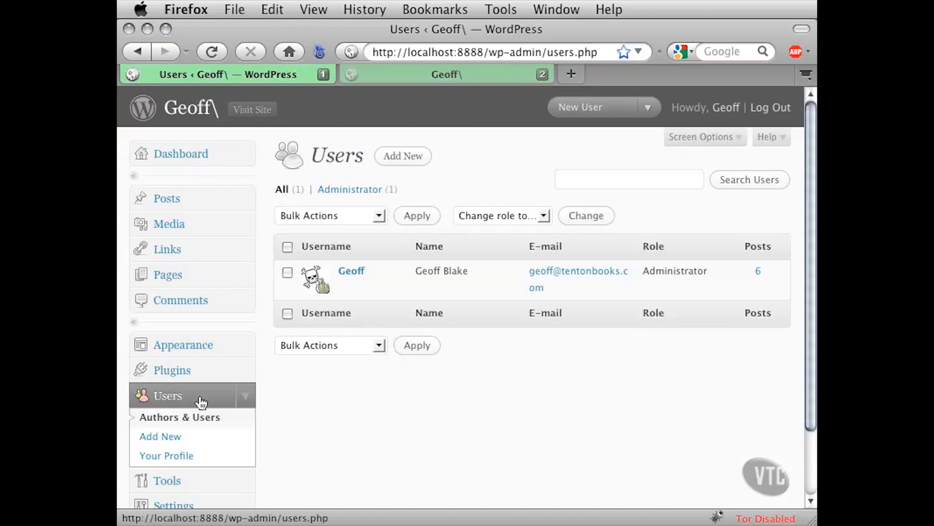
Open Add New User and enter the new user's username, first name, last name and e-mail
{"action": "left_click", "coordinate": [154, 437]}
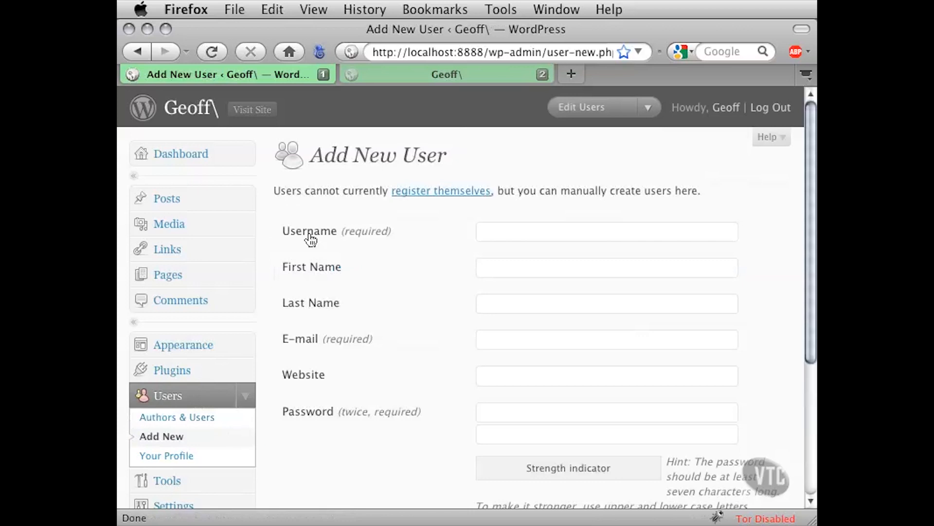
{"action": "left_click", "coordinate": [492, 232]}
{"action": "key", "text": "BackSpace"}
{"action": "left_click", "coordinate": [493, 274]}
{"action": "type", "text": "Bob"}
{"action": "left_click", "coordinate": [502, 306]}
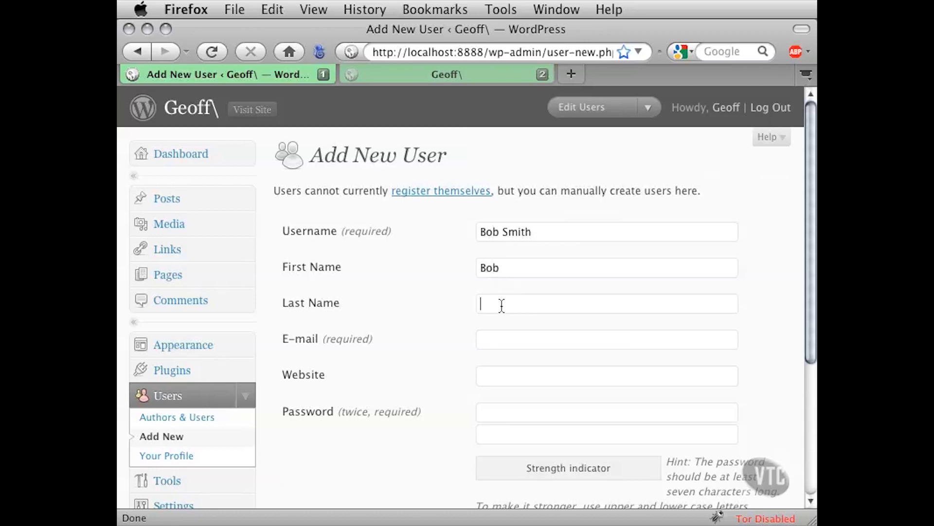
{"action": "type", "text": "Smith"}
{"action": "left_click", "coordinate": [502, 338]}
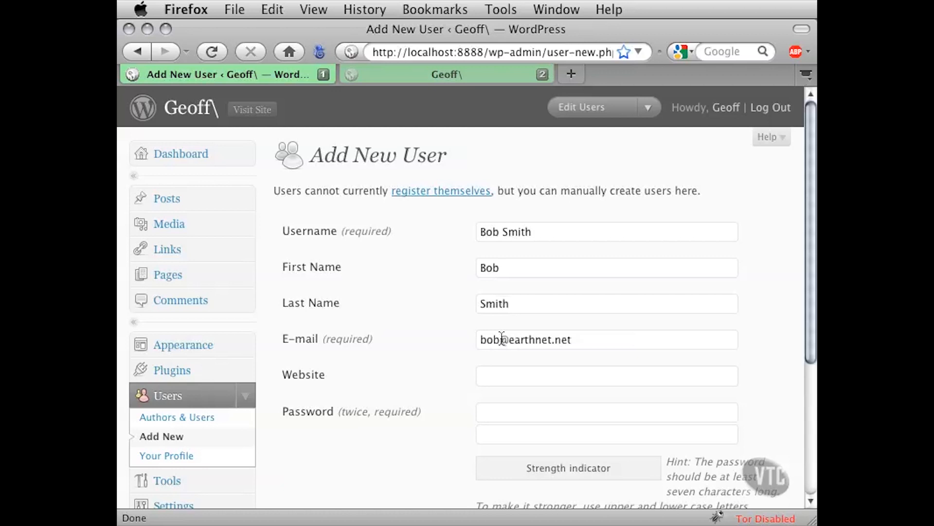
{"action": "left_click", "coordinate": [506, 377]}
Type the same password into both Password fields; strength shows Weak
{"action": "scroll", "coordinate": [457, 402], "scroll_direction": "down", "scroll_amount": 2}
{"action": "scroll", "coordinate": [457, 396], "scroll_direction": "down", "scroll_amount": 2}
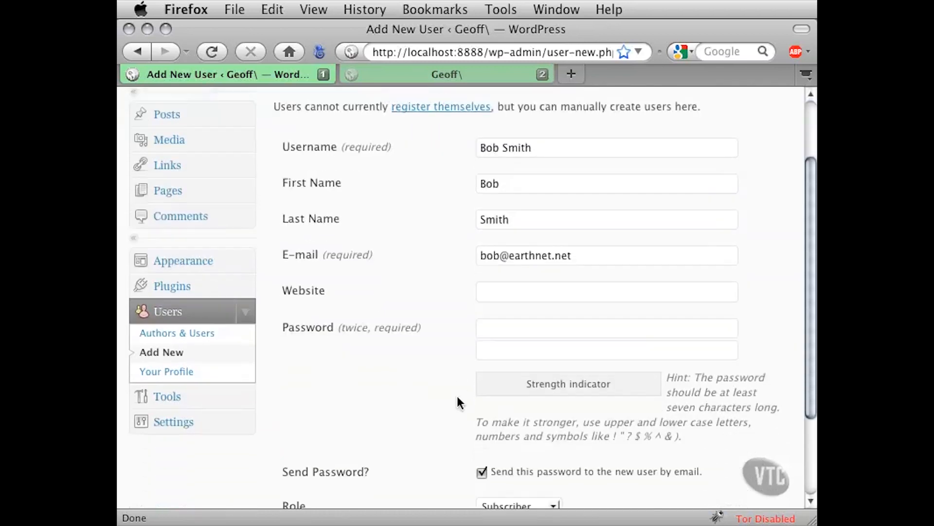
{"action": "left_click", "coordinate": [506, 328]}
{"action": "type", "text": "test"}
{"action": "left_click", "coordinate": [504, 349]}
{"action": "type", "text": "test"}
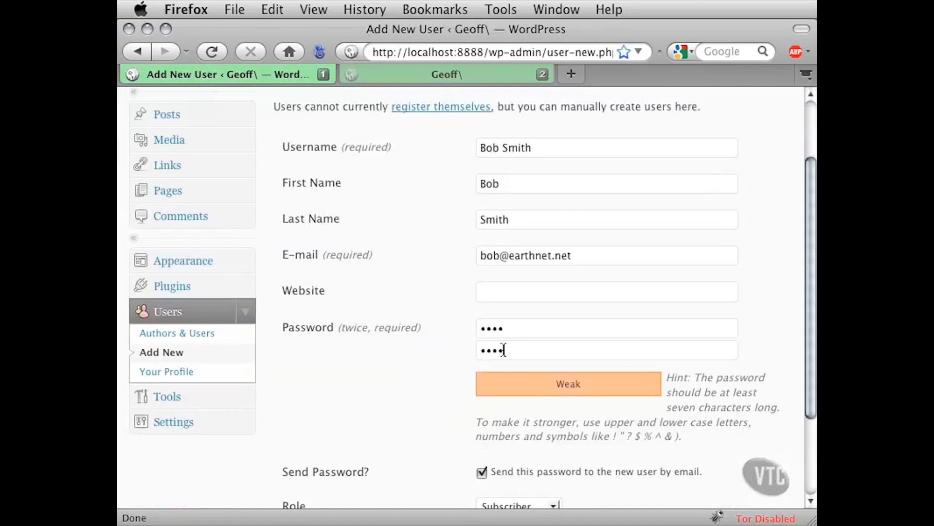
{"action": "left_click_drag", "start_coordinate": [509, 350], "coordinate": [478, 350]}
{"action": "left_click", "coordinate": [547, 389]}
{"action": "double_click", "coordinate": [506, 329]}
{"action": "left_click", "coordinate": [511, 330]}
{"action": "left_click_drag", "start_coordinate": [597, 436], "coordinate": [689, 432]}
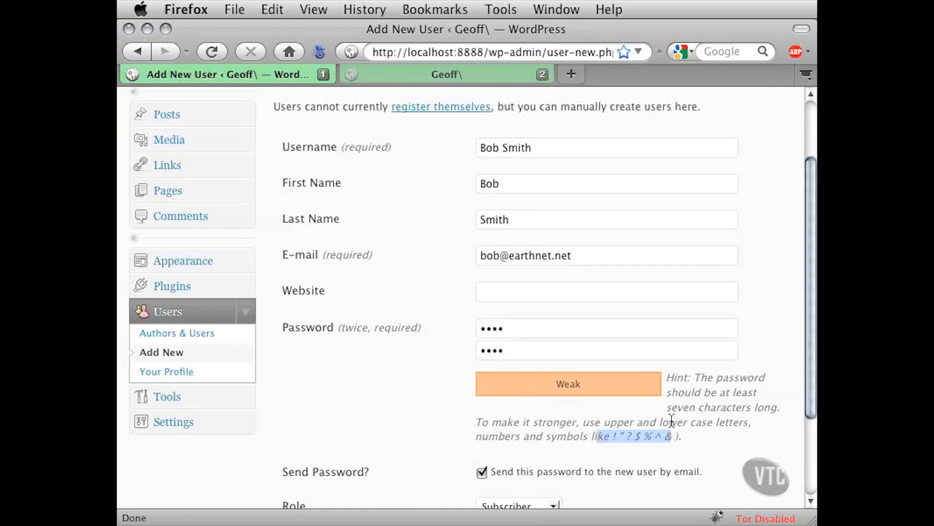
{"action": "left_click", "coordinate": [672, 423]}
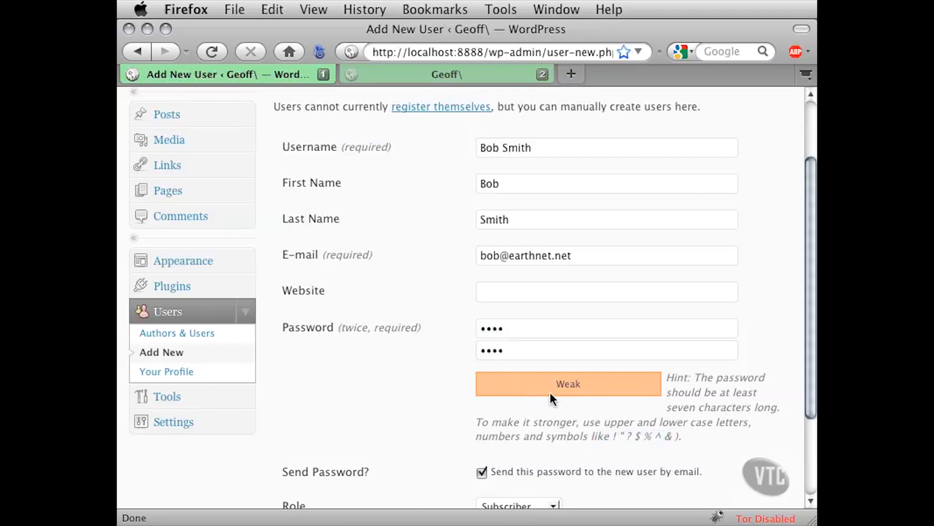
{"action": "scroll", "coordinate": [413, 404], "scroll_direction": "down", "scroll_amount": 4}
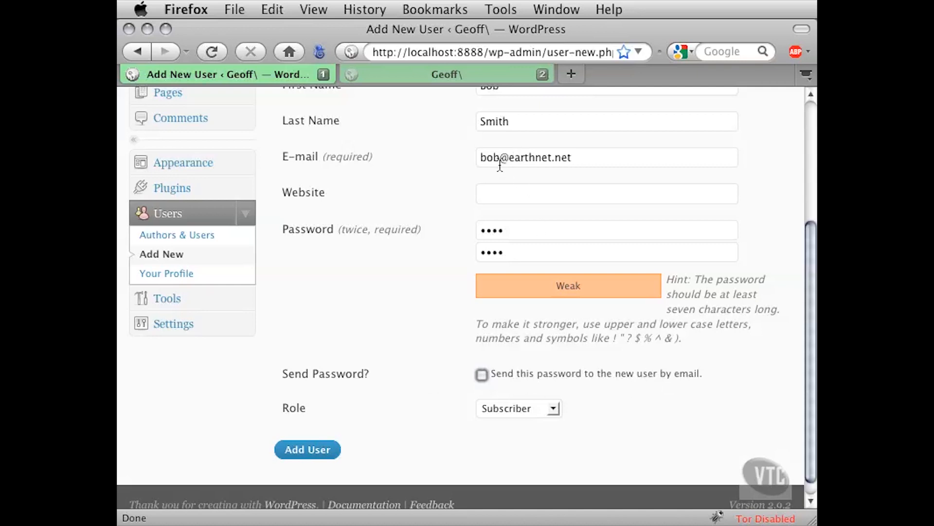
Untick 'Send this password to the new user by email'
{"action": "left_click", "coordinate": [497, 378]}
{"action": "left_click", "coordinate": [525, 374]}
{"action": "scroll", "coordinate": [659, 426], "scroll_direction": "down", "scroll_amount": 1}
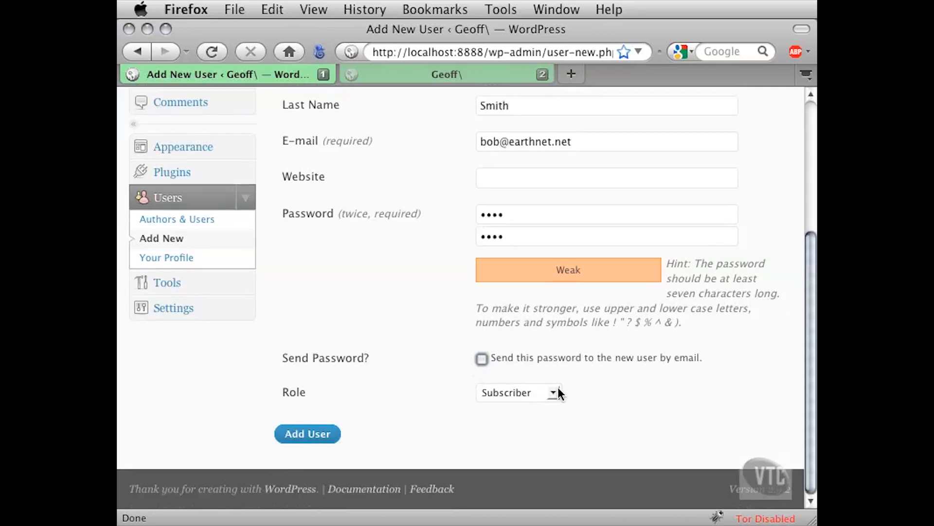
Set the Role to Contributor and add the user
{"action": "left_click_drag", "start_coordinate": [313, 392], "coordinate": [279, 390]}
{"action": "left_click", "coordinate": [324, 392]}
{"action": "left_click", "coordinate": [555, 393]}
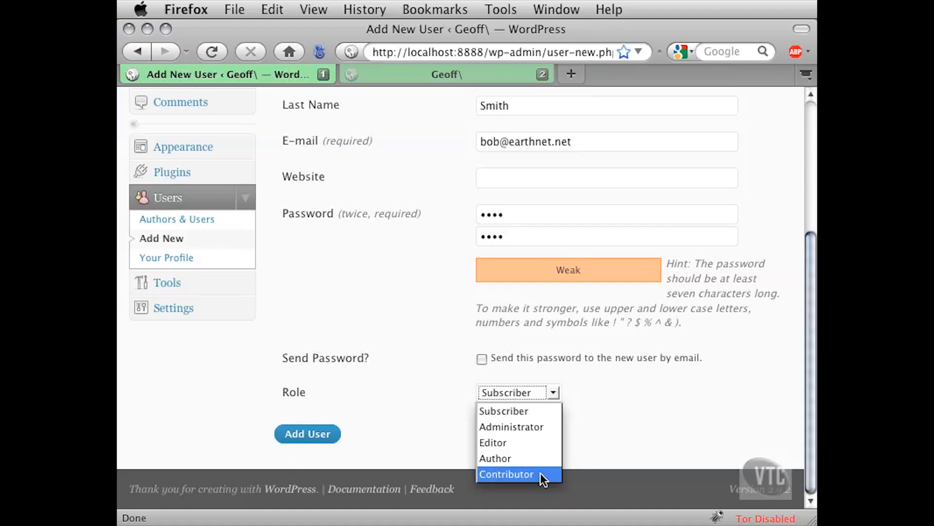
{"action": "left_click", "coordinate": [541, 477]}
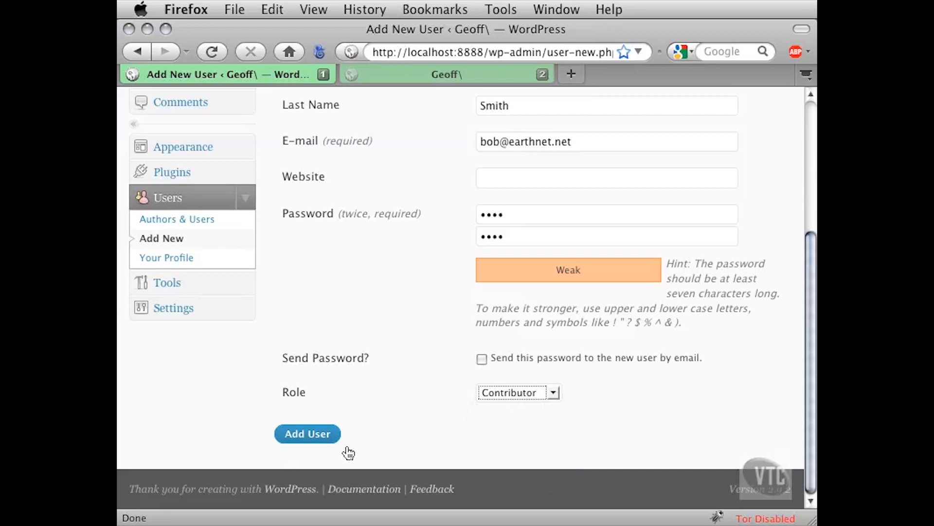
{"action": "left_click", "coordinate": [329, 441]}
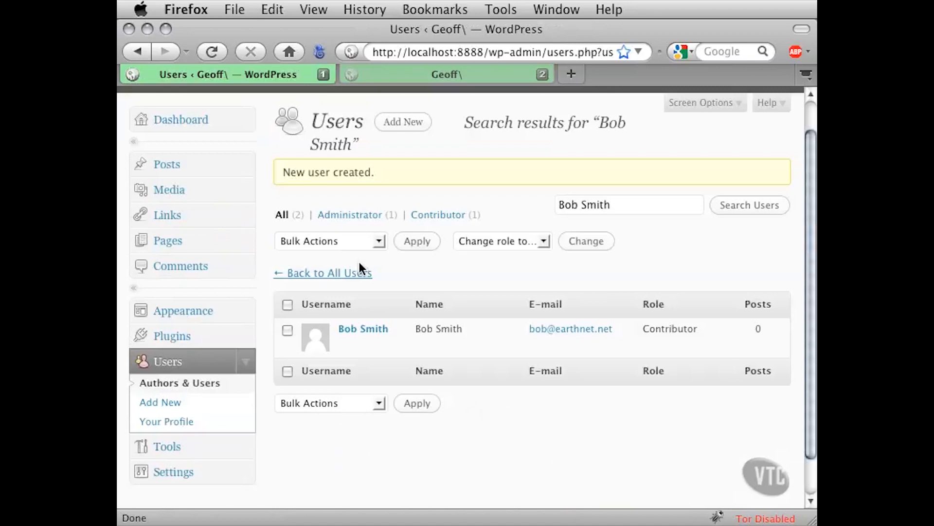
Show Users > Authors & Users, listing the new Contributor and the Administrator
{"action": "left_click", "coordinate": [169, 384]}
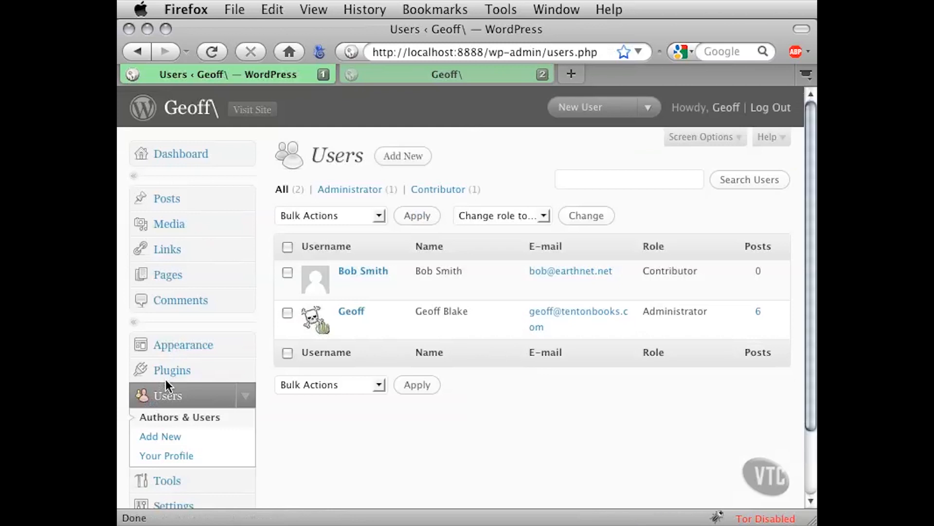
{"action": "mouse_move", "coordinate": [399, 295]}
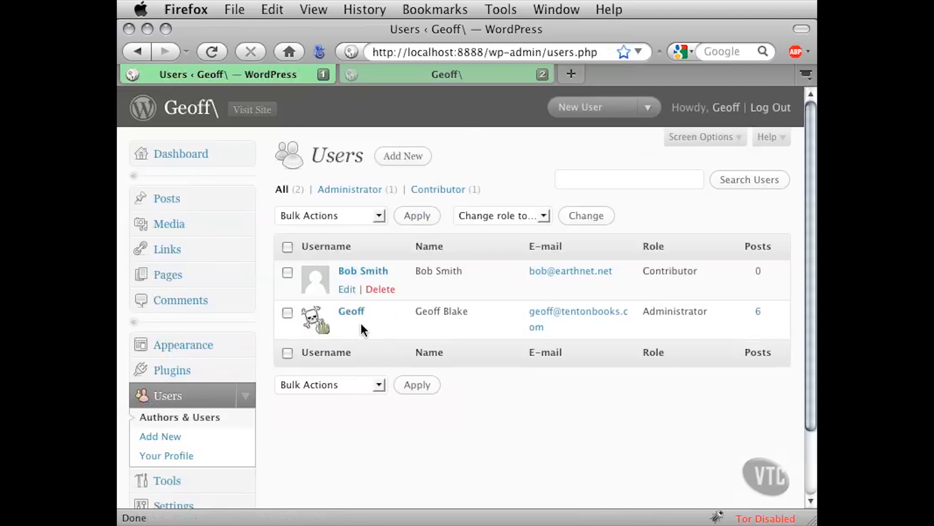